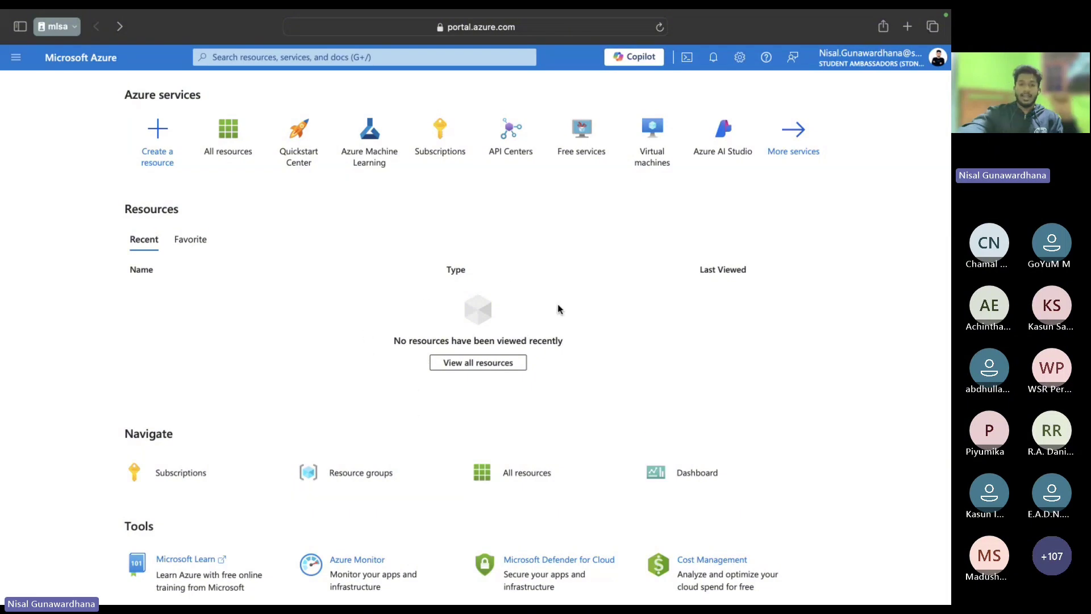
Step: Review the Availability Zones, Describe Regions and Describe Data Center slides in the presentation and return to the Azure portal
{"action": "key", "text": "ctrl+Left"}
{"action": "key", "text": "ctrl+Left"}
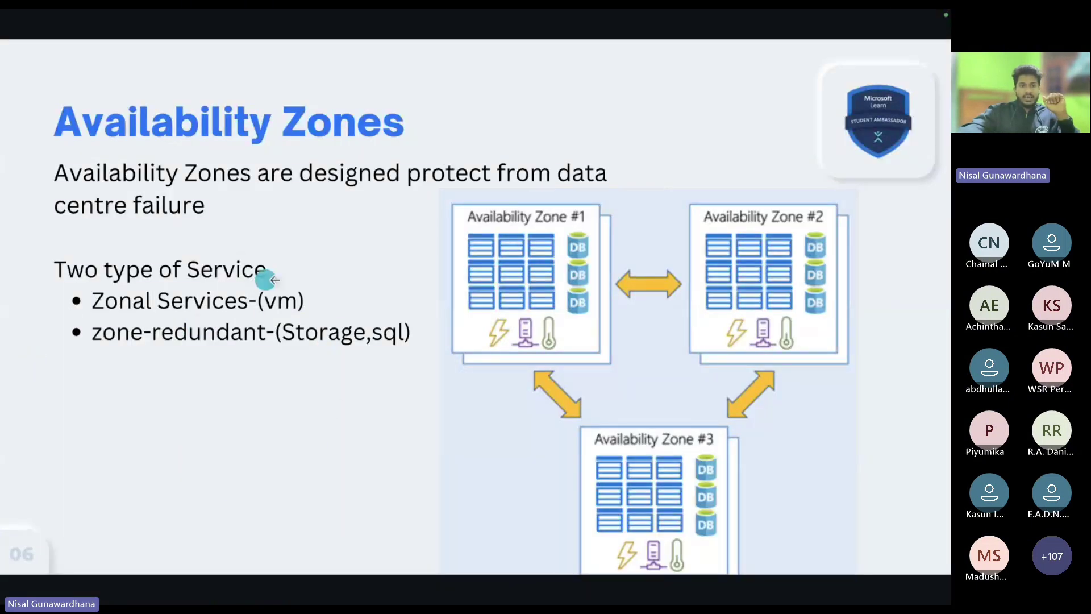
{"action": "left_click", "coordinate": [222, 276]}
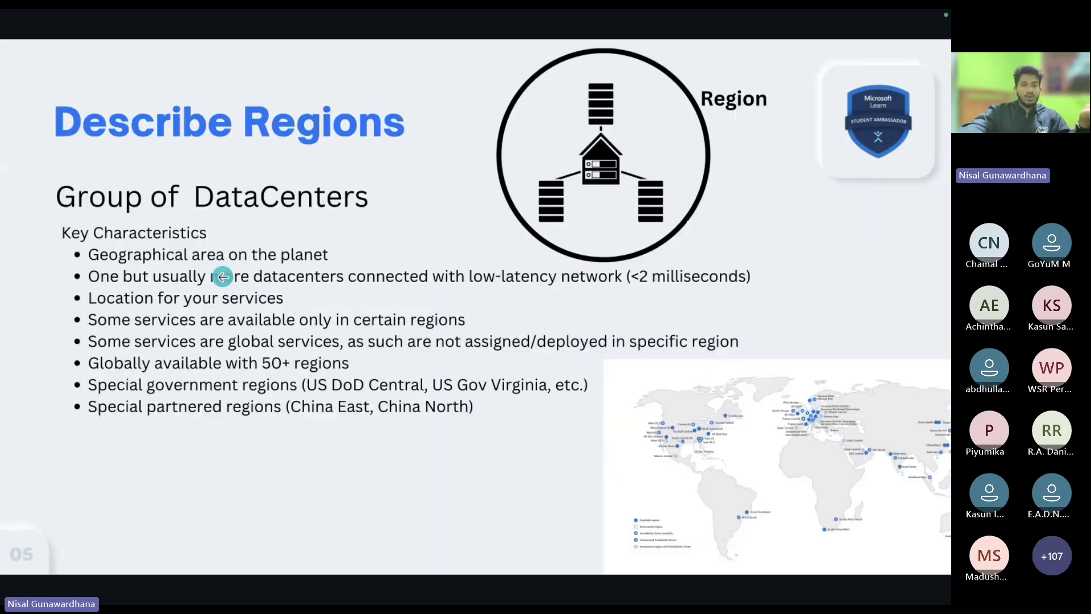
{"action": "left_click", "coordinate": [235, 248]}
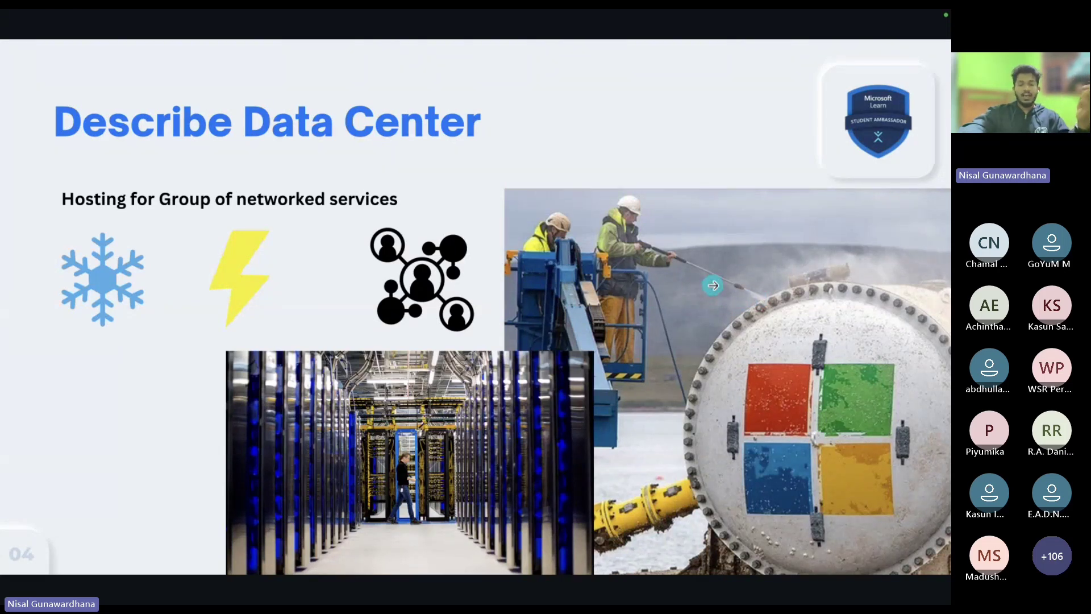
{"action": "key", "text": "Right"}
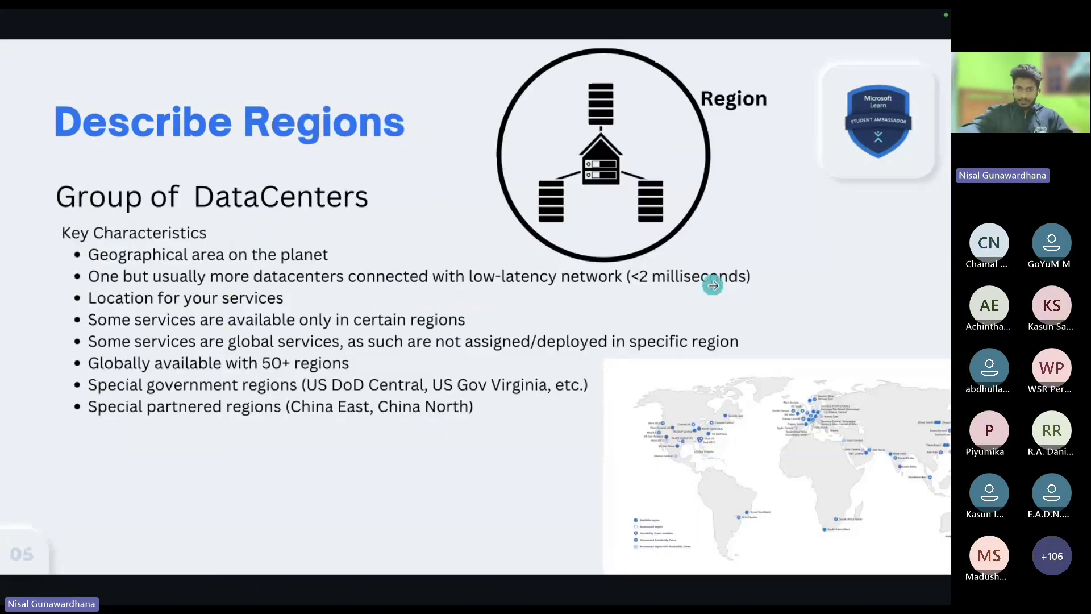
{"action": "key", "text": "Right"}
{"action": "key", "text": "super+Tab"}
{"action": "key", "text": "super+grave"}
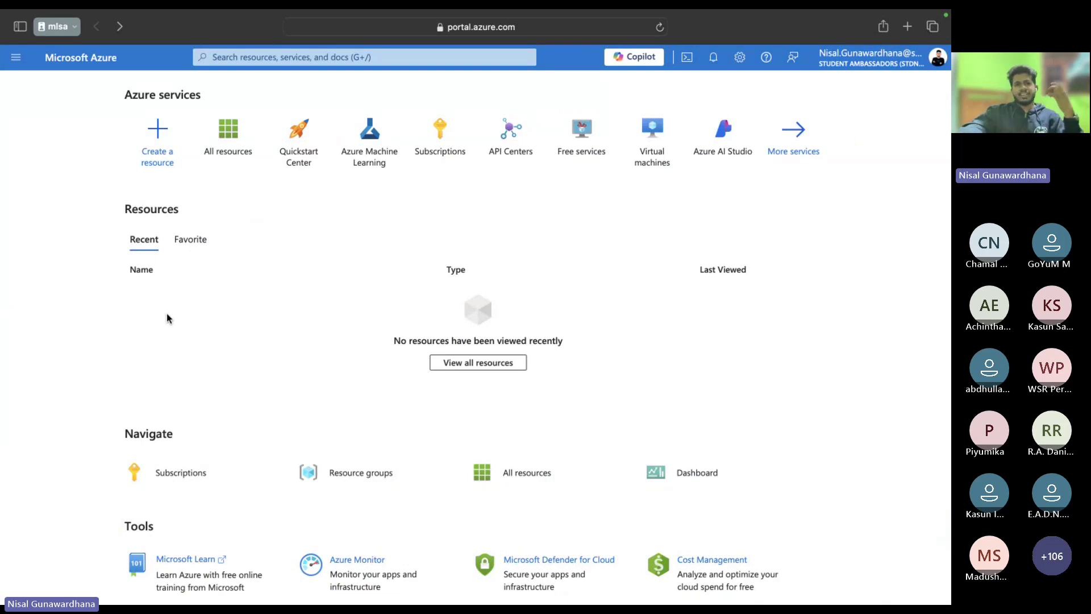
Step: Start creating a virtual machine from the popular Azure services offered for new resources
{"action": "left_click", "coordinate": [157, 139]}
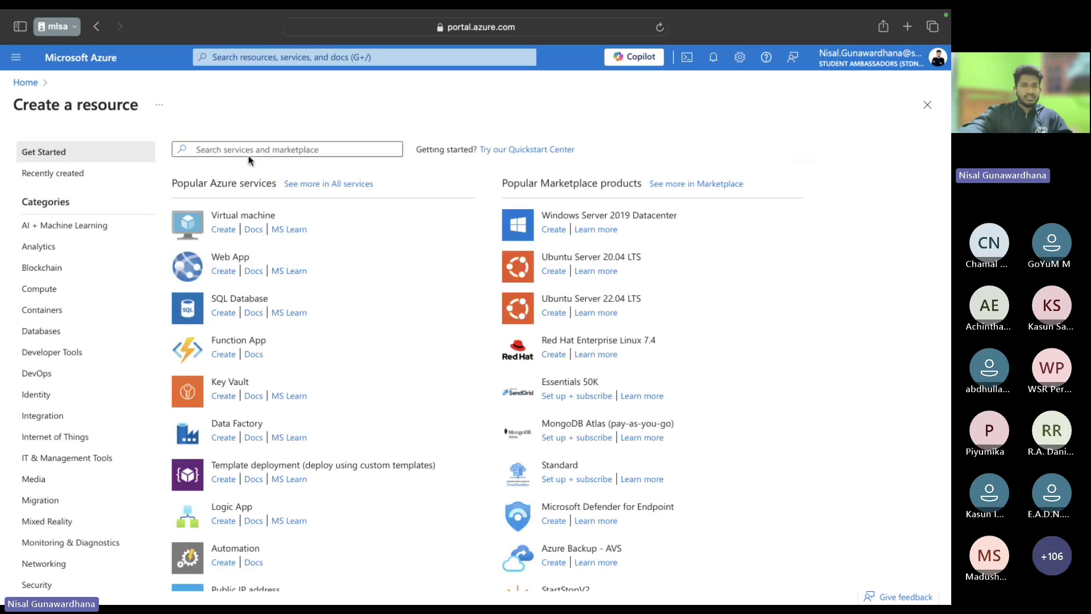
{"action": "left_click", "coordinate": [256, 148]}
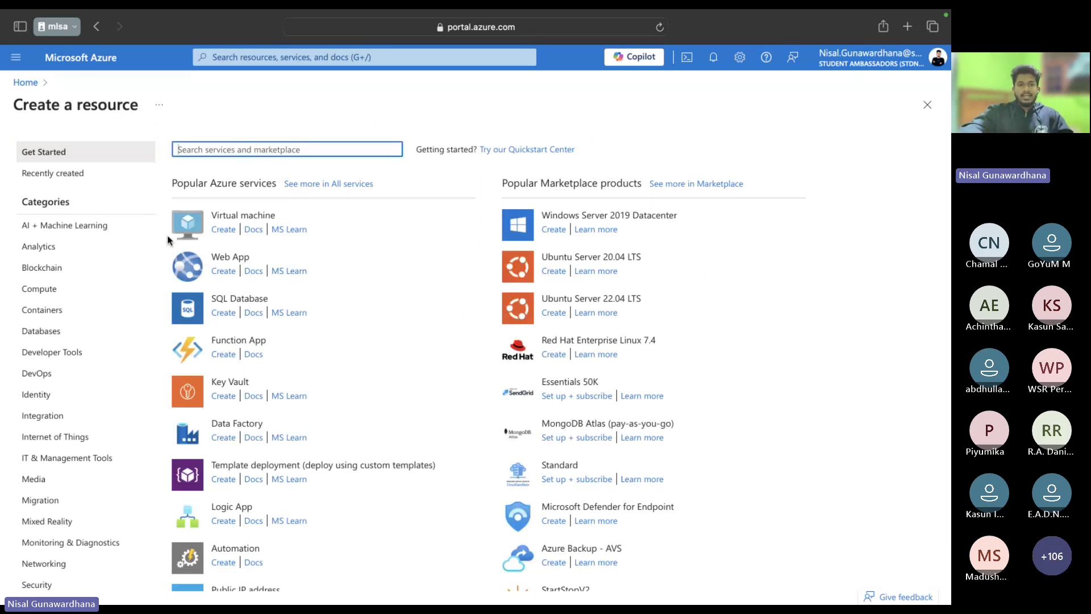
{"action": "left_click", "coordinate": [223, 230]}
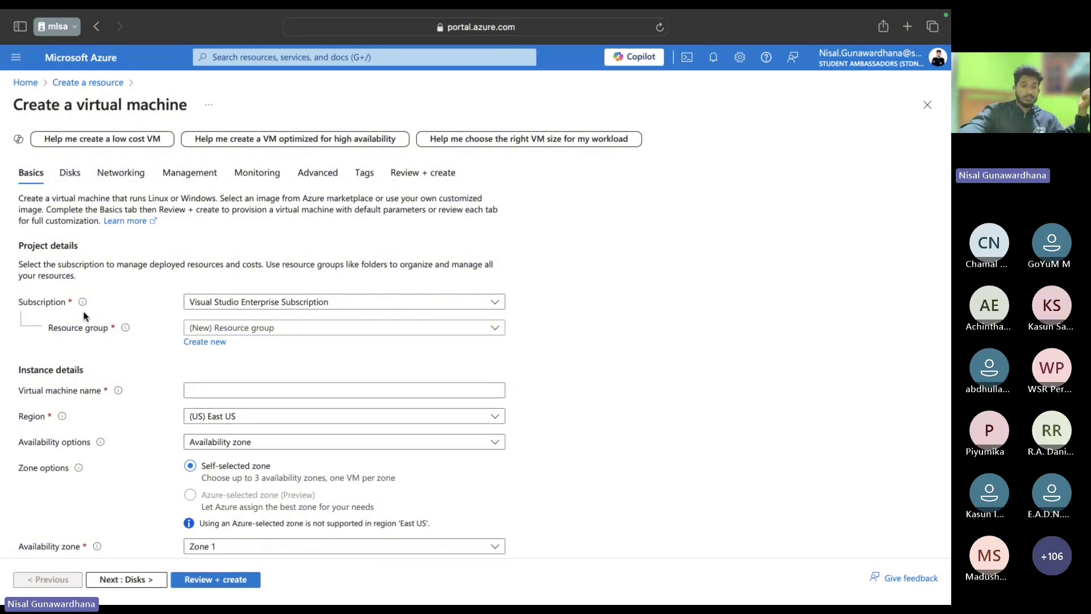
Step: Check which existing resource groups can be selected and view the virtual machine's instance details
{"action": "left_click", "coordinate": [254, 335]}
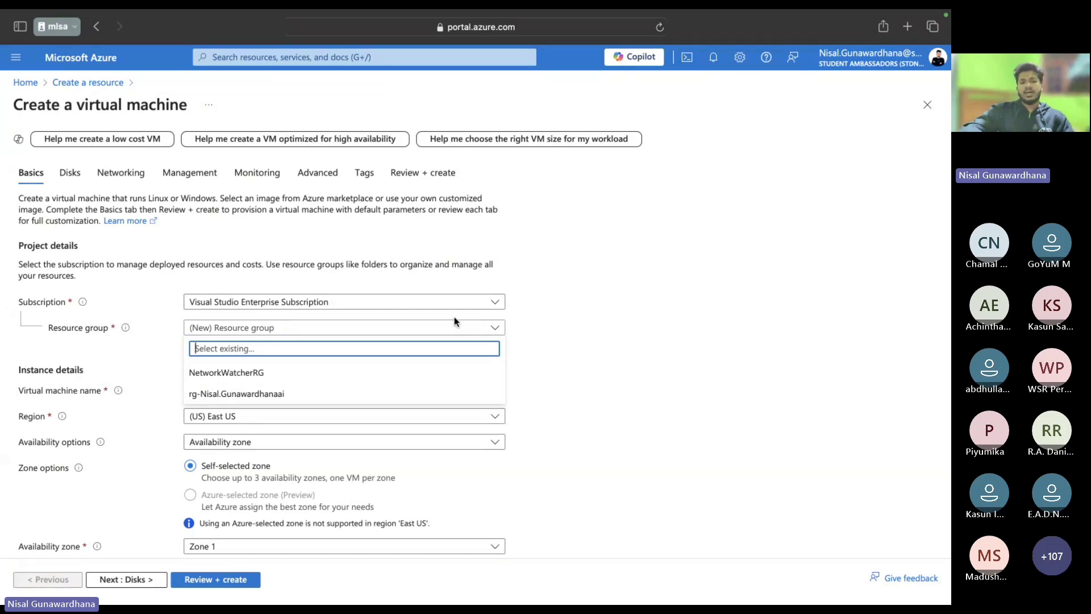
{"action": "left_click", "coordinate": [598, 314]}
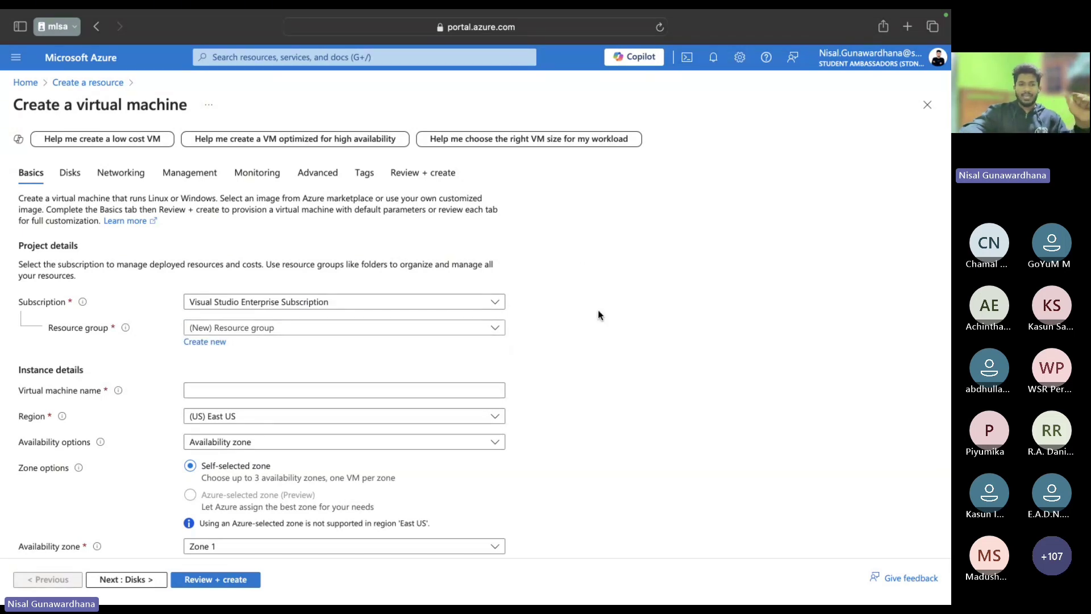
{"action": "left_click", "coordinate": [293, 397]}
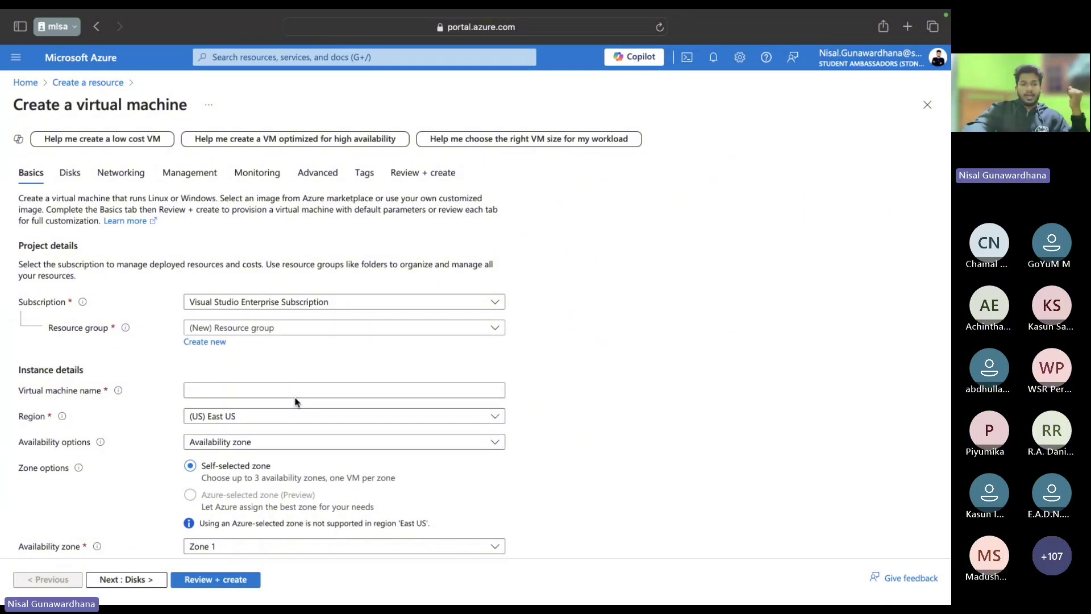
{"action": "scroll", "coordinate": [336, 388], "scroll_direction": "down", "scroll_amount": 1}
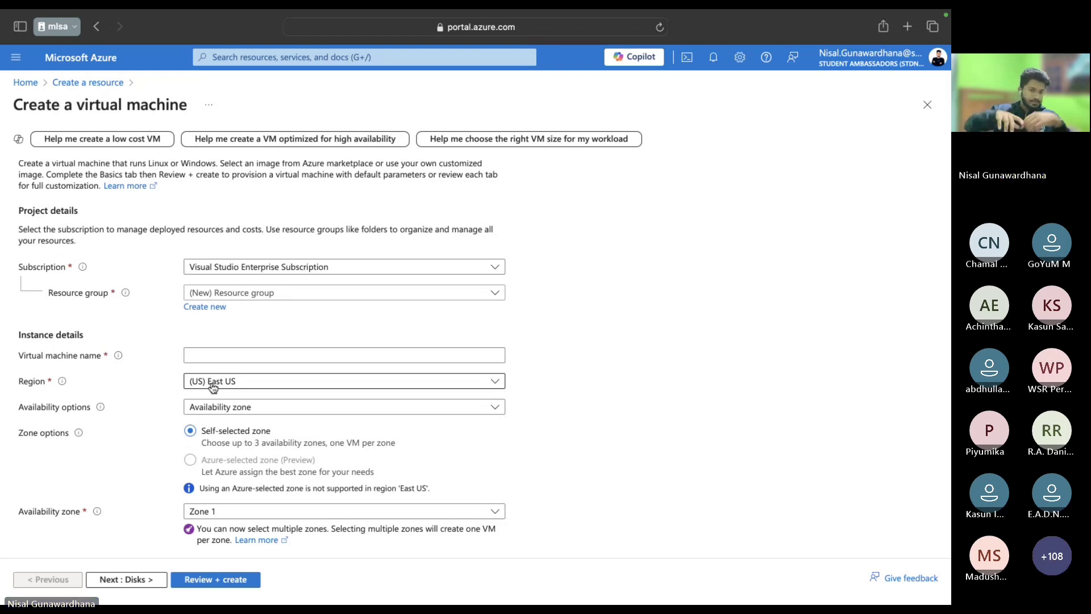
Step: Check the average latency per data center on the Azure Speed Test 2.0 page and return to the virtual machine form
{"action": "key", "text": "ctrl+Left"}
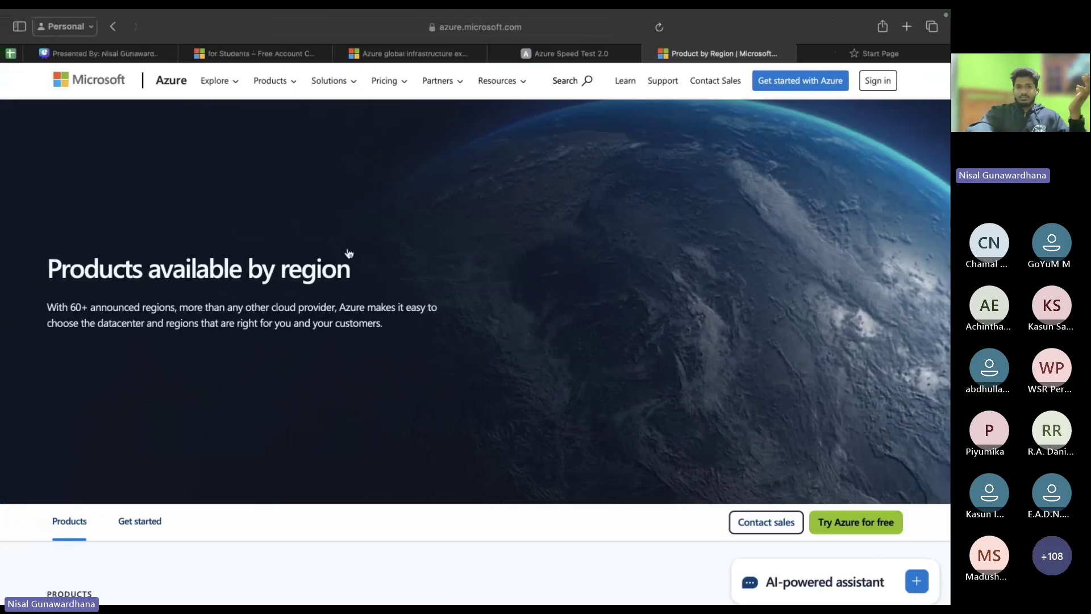
{"action": "left_click", "coordinate": [553, 54]}
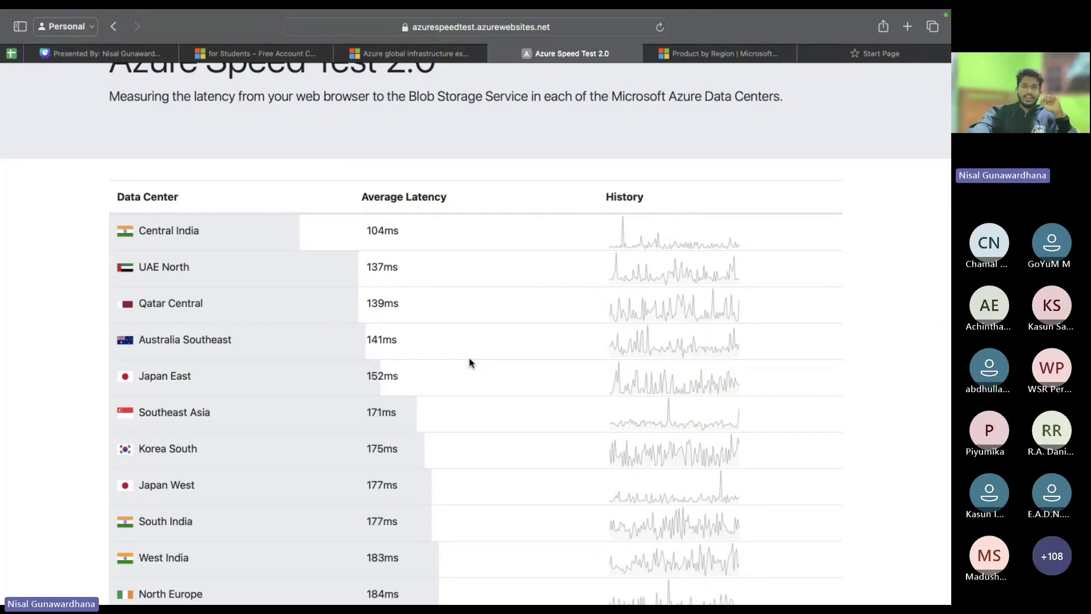
{"action": "right_click", "coordinate": [753, 288]}
{"action": "key", "text": "ctrl+Right"}
{"action": "key", "text": "ctrl+Left"}
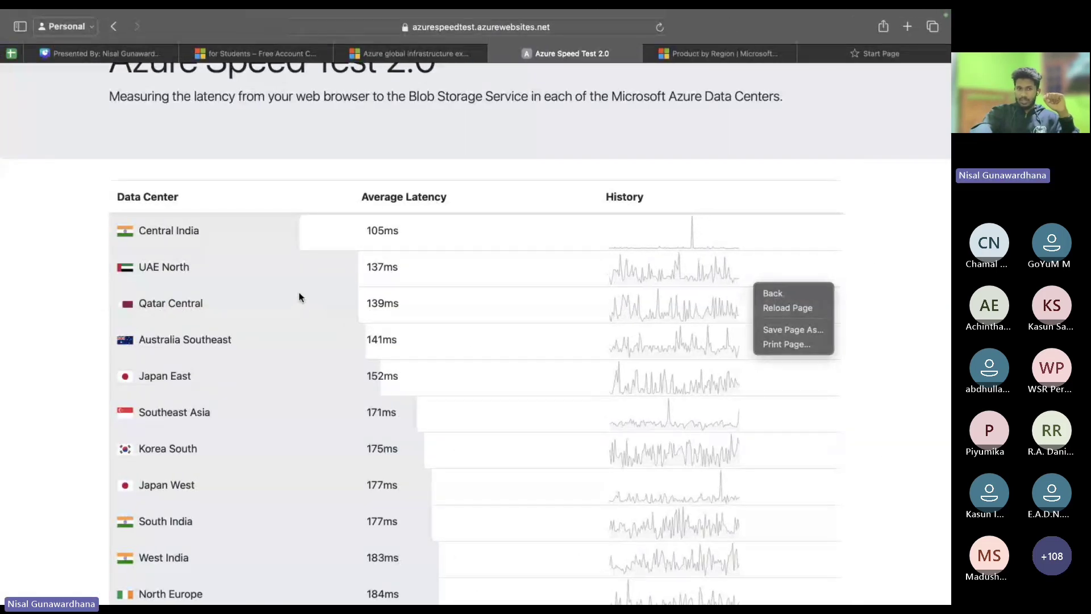
{"action": "key", "text": "ctrl+Right"}
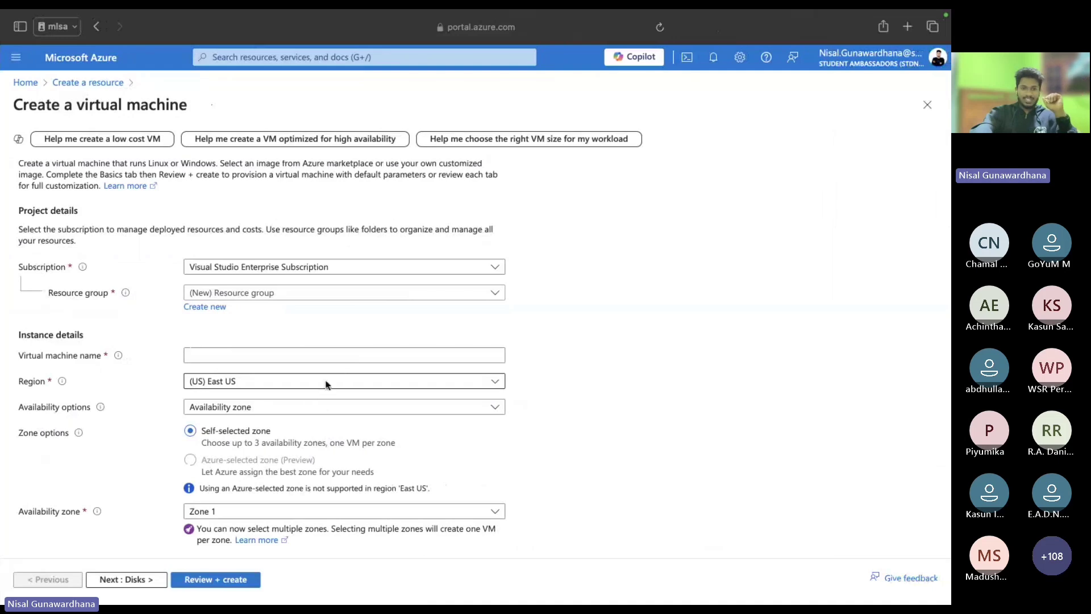
Step: Look through the regions offered for the virtual machine, from the recommended ones to the Other group
{"action": "left_click", "coordinate": [390, 383]}
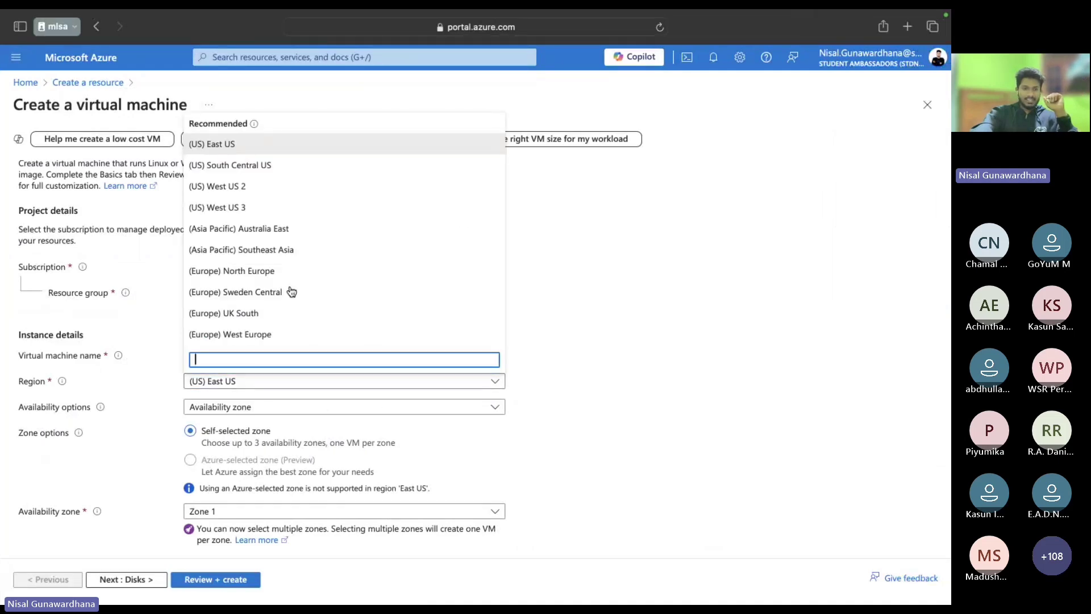
{"action": "left_click", "coordinate": [310, 235]}
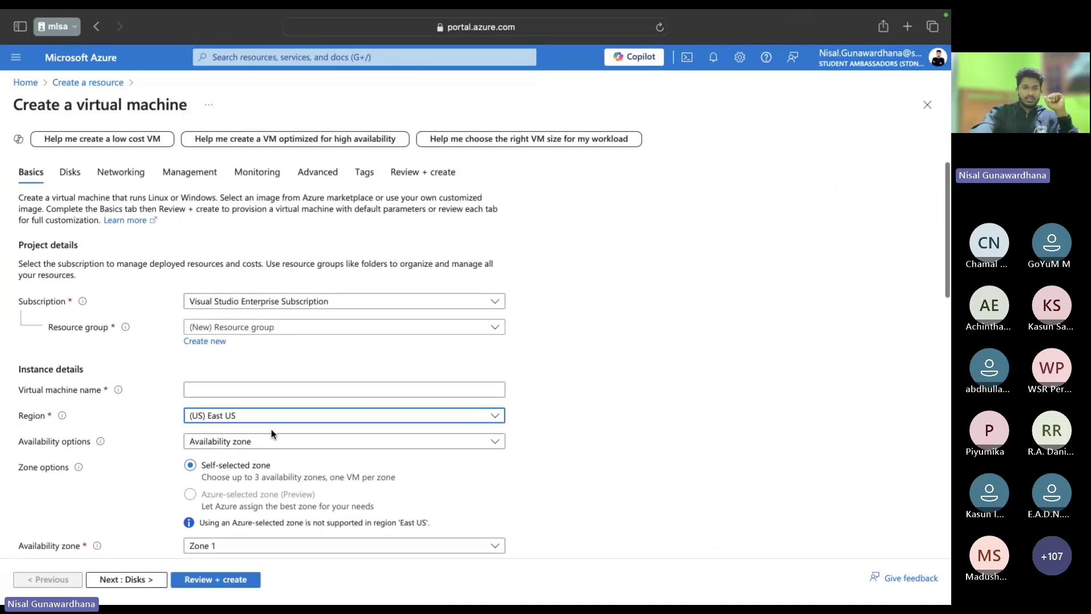
{"action": "left_click", "coordinate": [281, 420]}
{"action": "scroll", "coordinate": [293, 317], "scroll_direction": "down", "scroll_amount": 5}
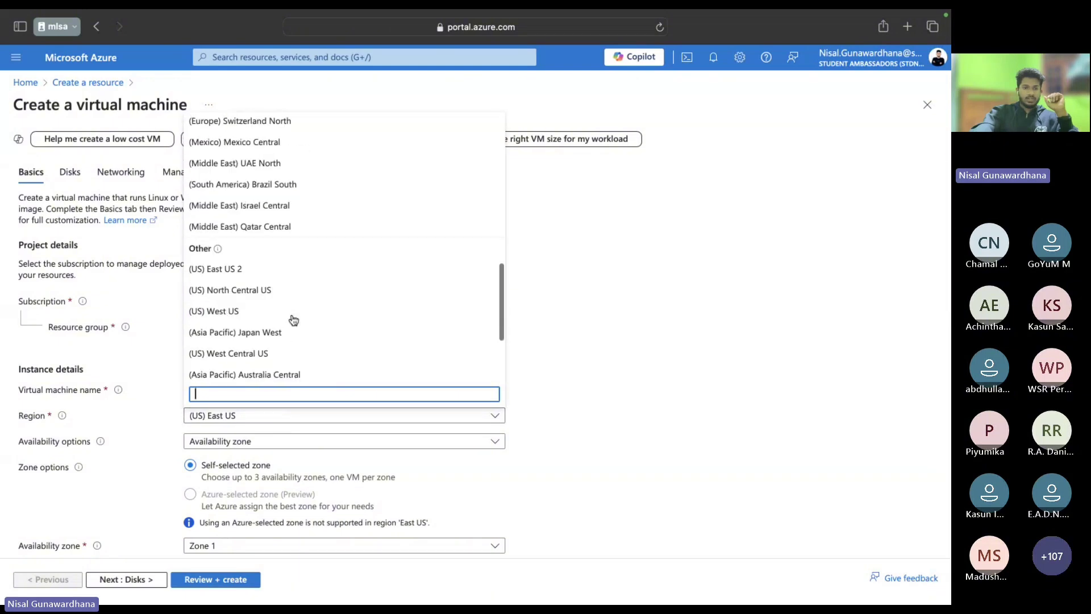
{"action": "scroll", "coordinate": [294, 320], "scroll_direction": "down", "scroll_amount": 2}
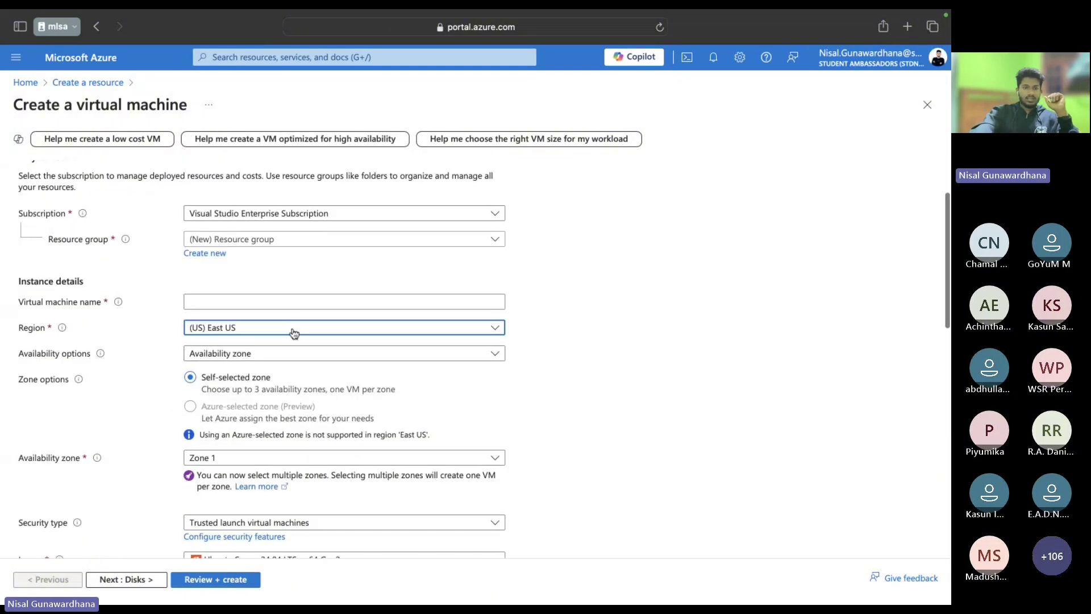
{"action": "left_click", "coordinate": [294, 330]}
{"action": "scroll", "coordinate": [264, 432], "scroll_direction": "down", "scroll_amount": 5}
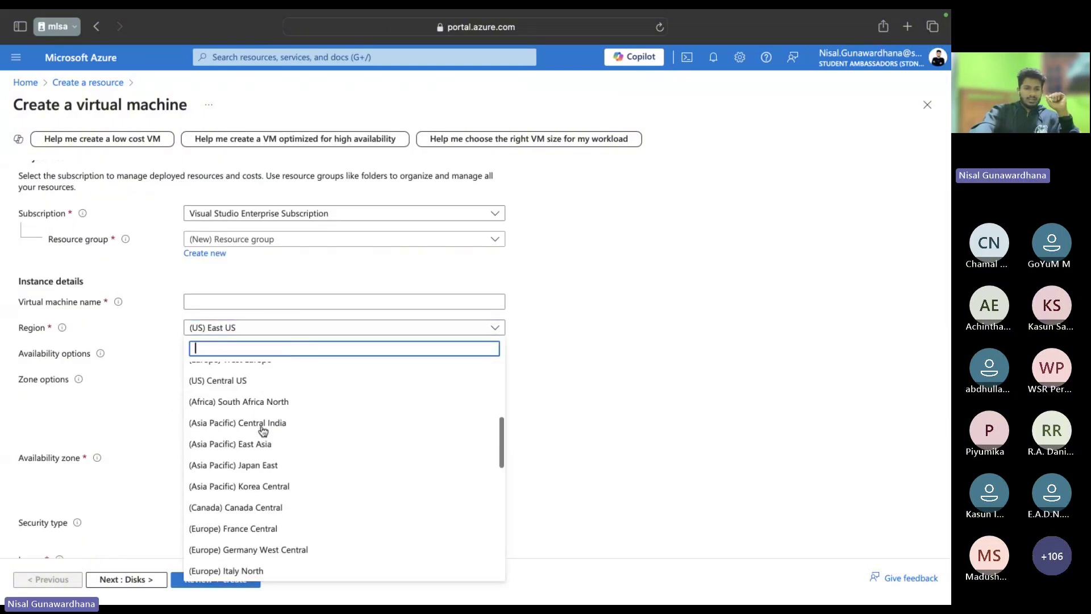
{"action": "scroll", "coordinate": [263, 432], "scroll_direction": "down", "scroll_amount": 6}
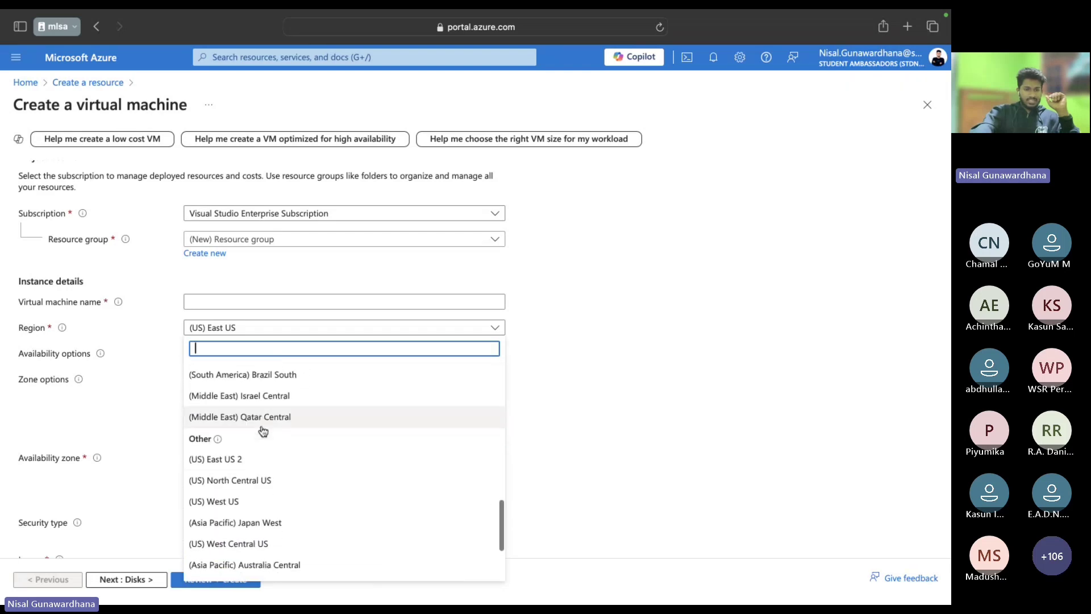
{"action": "scroll", "coordinate": [263, 431], "scroll_direction": "down", "scroll_amount": 5}
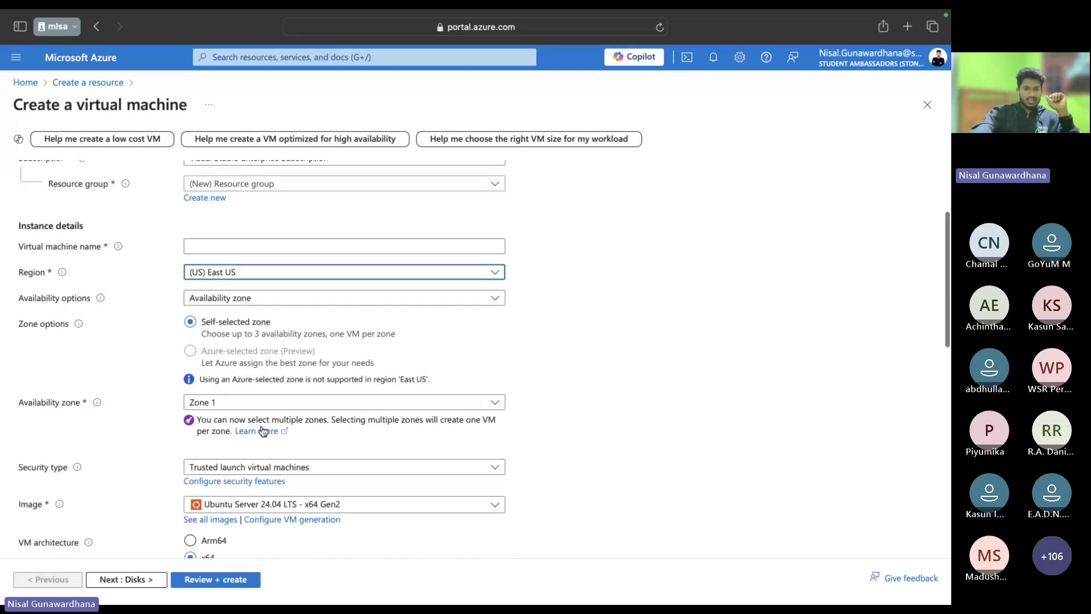
Step: Look over the virtual machine's availability, zone, security and image settings
{"action": "left_click", "coordinate": [280, 300]}
{"action": "scroll", "coordinate": [276, 390], "scroll_direction": "down", "scroll_amount": 10}
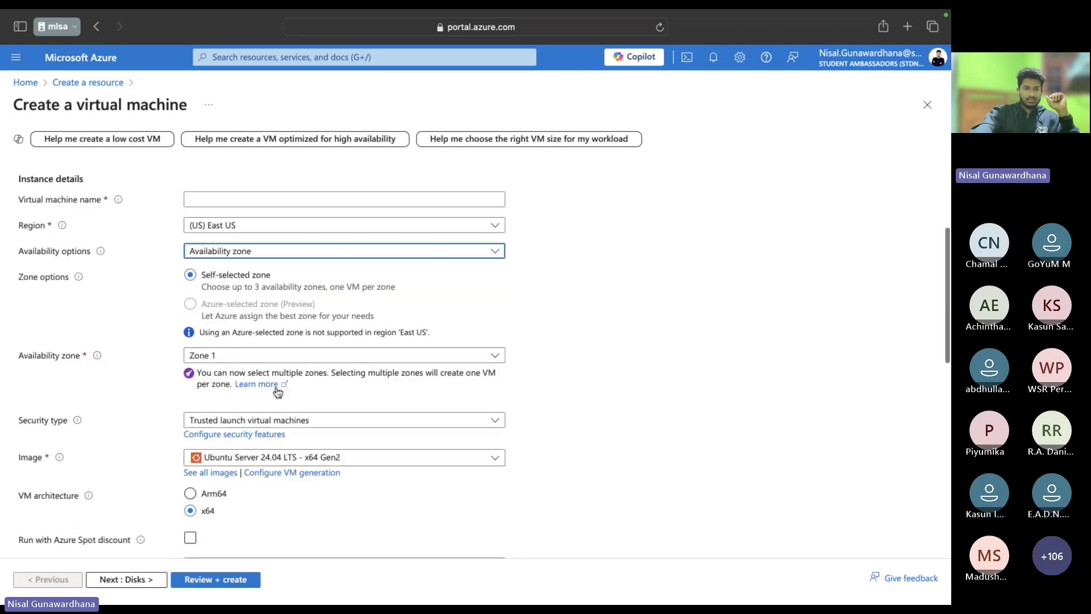
{"action": "scroll", "coordinate": [276, 391], "scroll_direction": "up", "scroll_amount": 9}
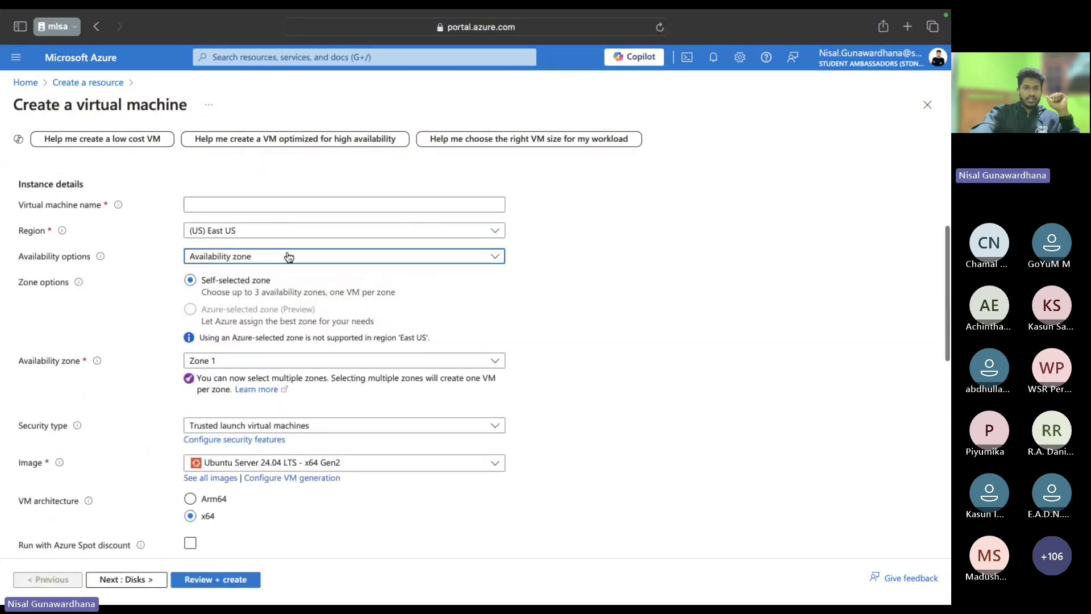
{"action": "scroll", "coordinate": [287, 259], "scroll_direction": "up", "scroll_amount": 2}
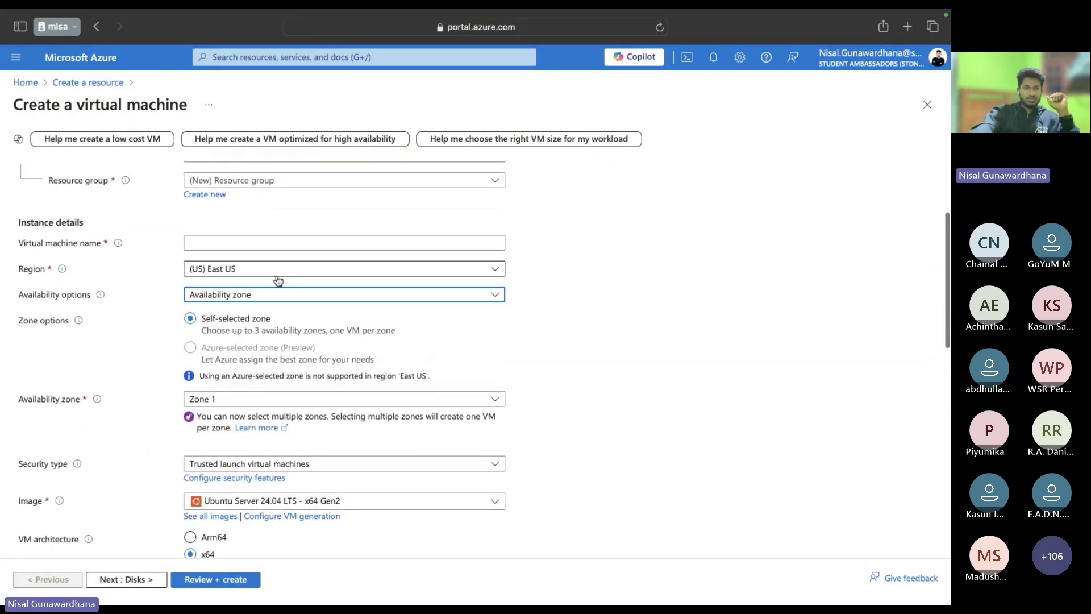
Step: Look through the regions offered for the virtual machine and compare them with the latencies on the Azure Speed Test 2.0 page
{"action": "left_click", "coordinate": [281, 273]}
{"action": "scroll", "coordinate": [268, 371], "scroll_direction": "down", "scroll_amount": 1}
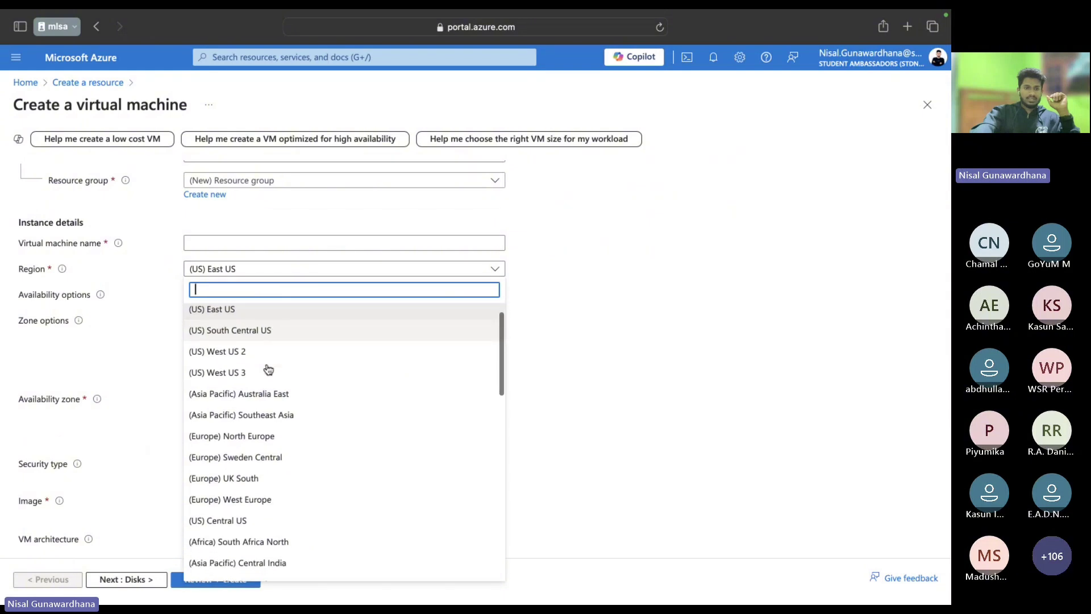
{"action": "scroll", "coordinate": [269, 370], "scroll_direction": "down", "scroll_amount": 5}
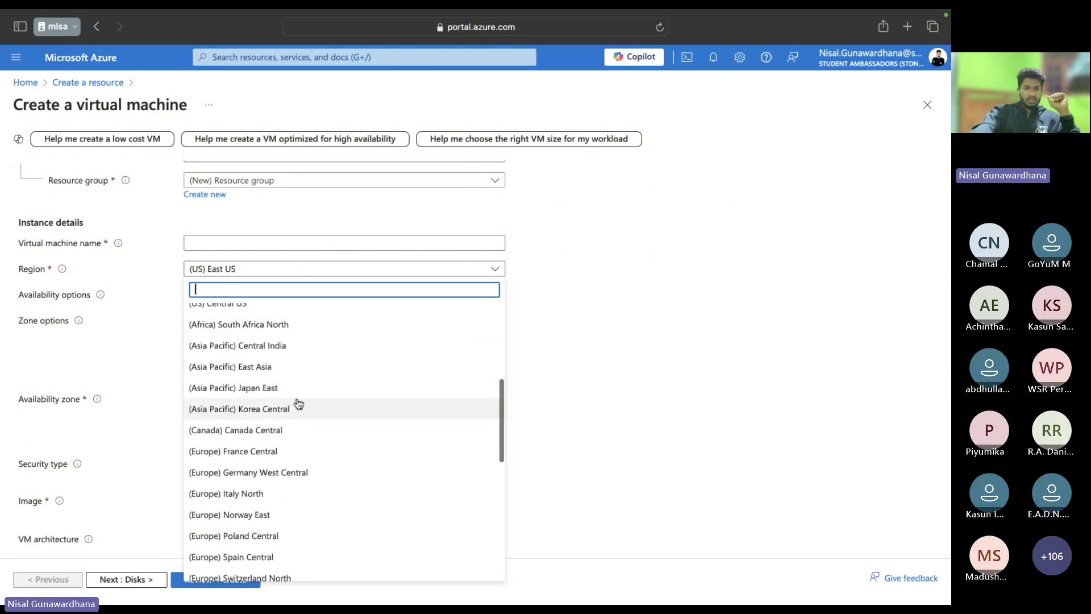
{"action": "scroll", "coordinate": [298, 404], "scroll_direction": "down", "scroll_amount": 3}
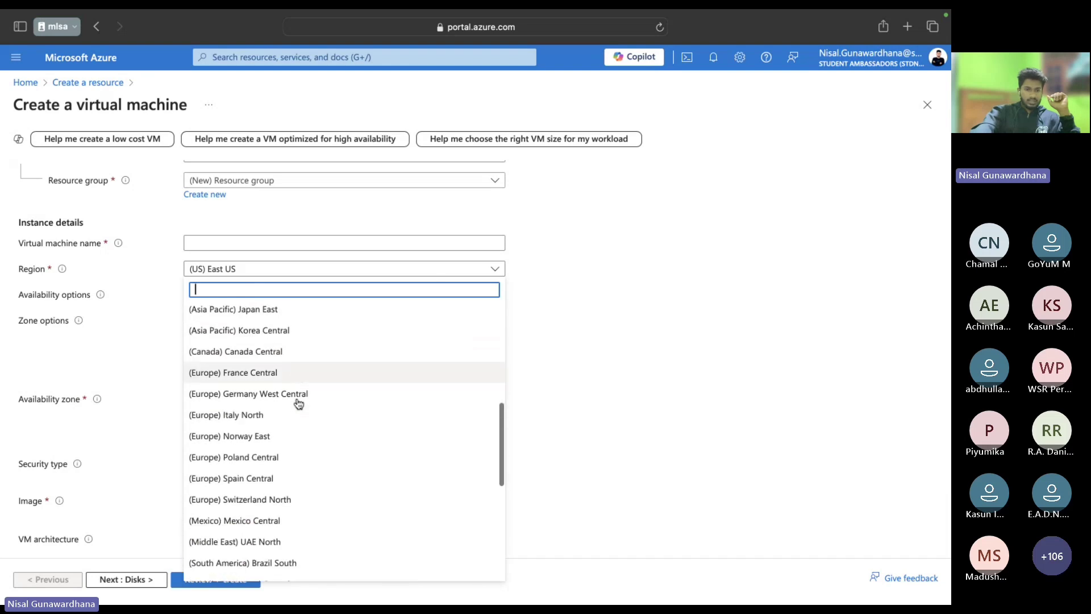
{"action": "scroll", "coordinate": [299, 404], "scroll_direction": "down", "scroll_amount": 2}
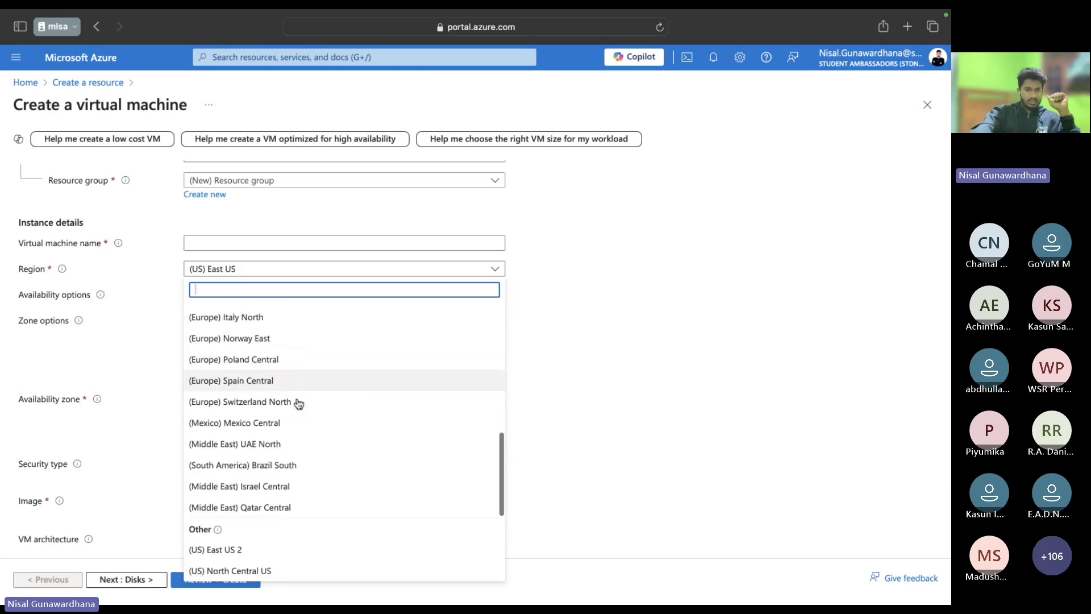
{"action": "scroll", "coordinate": [299, 404], "scroll_direction": "down", "scroll_amount": 4}
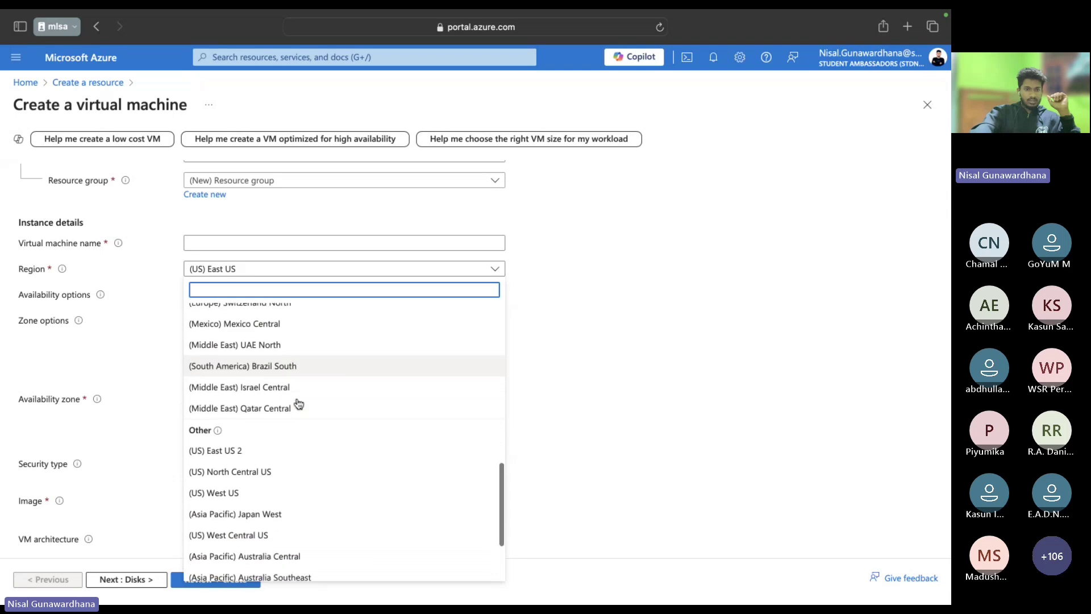
{"action": "scroll", "coordinate": [299, 404], "scroll_direction": "down", "scroll_amount": 2}
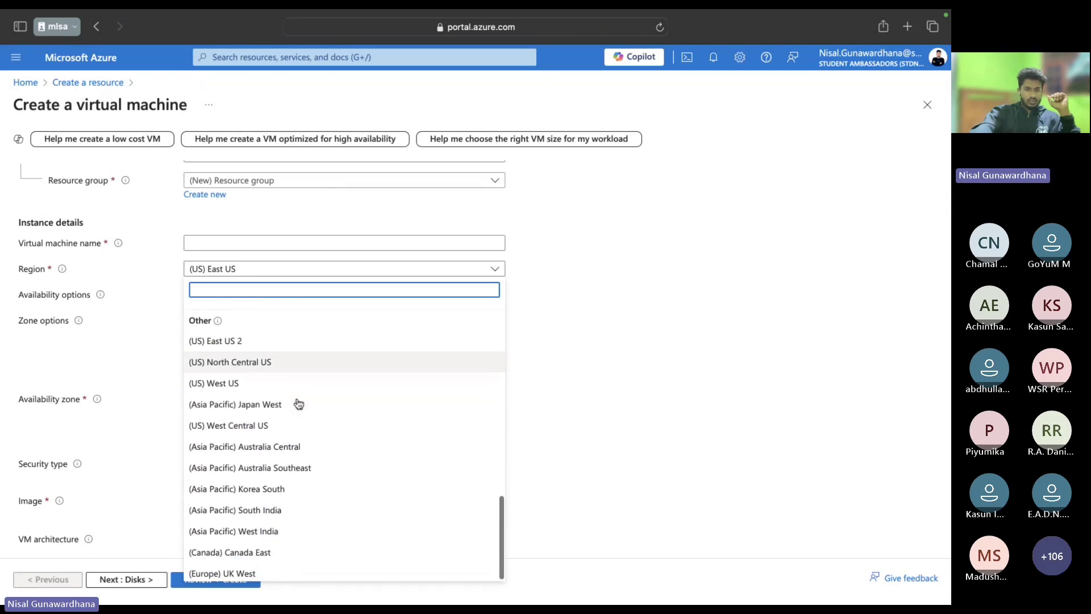
{"action": "scroll", "coordinate": [299, 404], "scroll_direction": "down", "scroll_amount": 1}
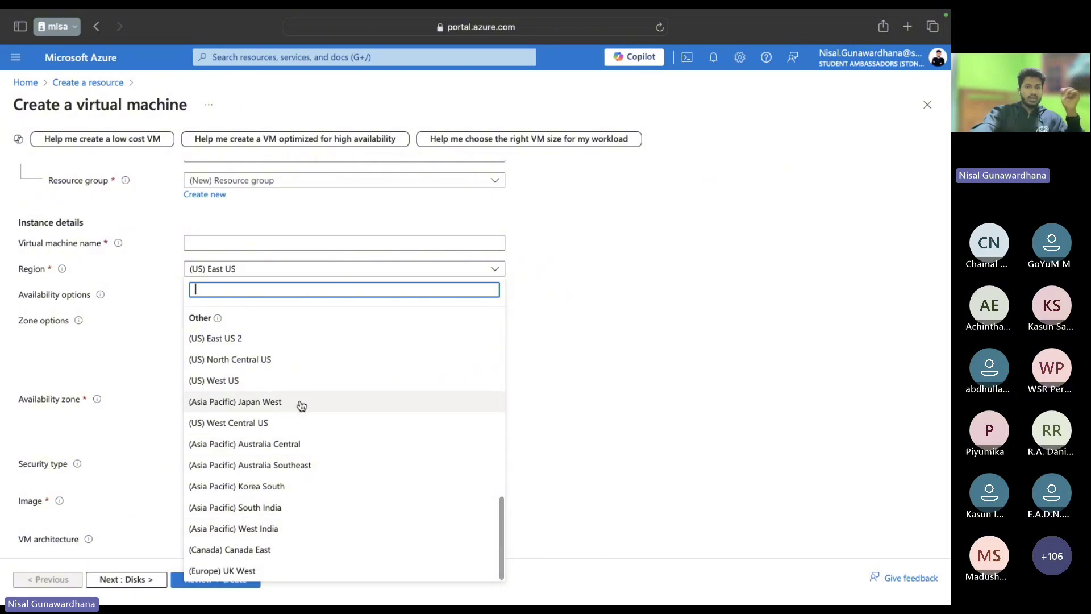
{"action": "key", "text": "ctrl+Left"}
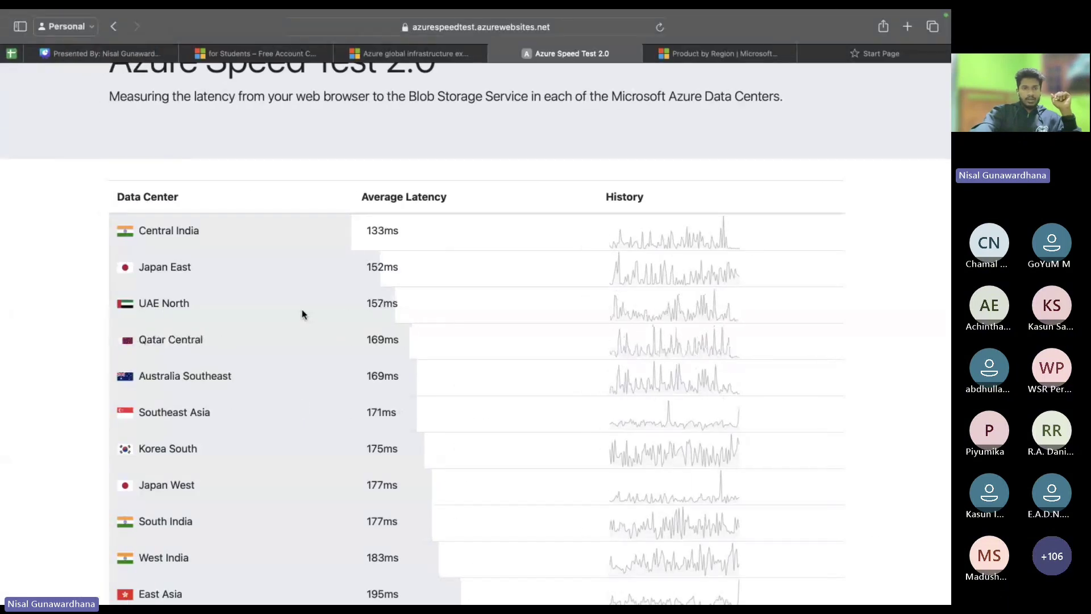
{"action": "key", "text": "ctrl+Right"}
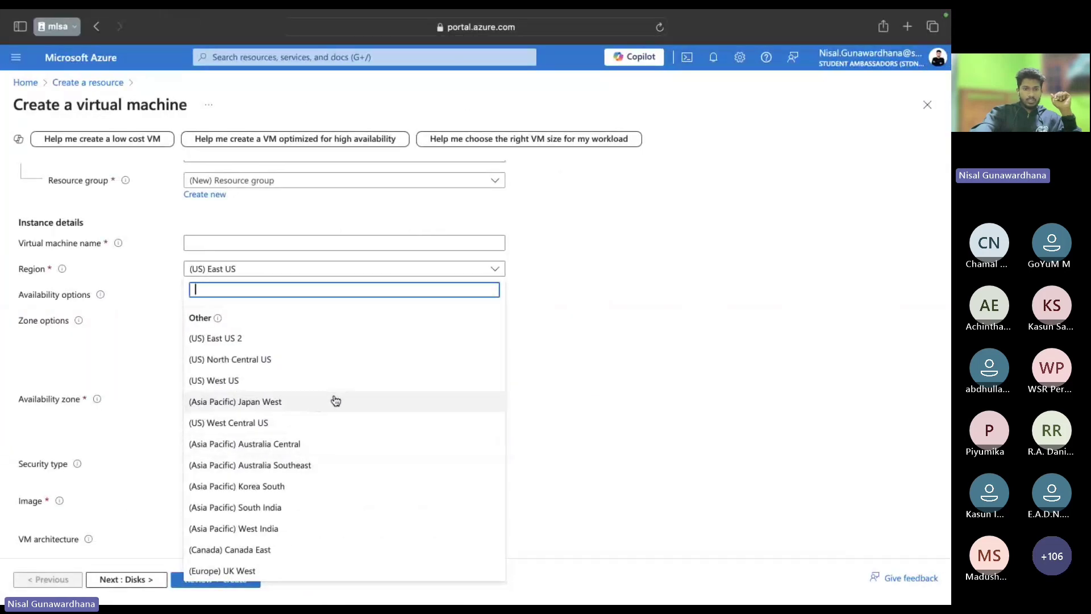
Step: Set the virtual machine's region to (Asia Pacific) Japan East
{"action": "scroll", "coordinate": [335, 404], "scroll_direction": "up", "scroll_amount": 1}
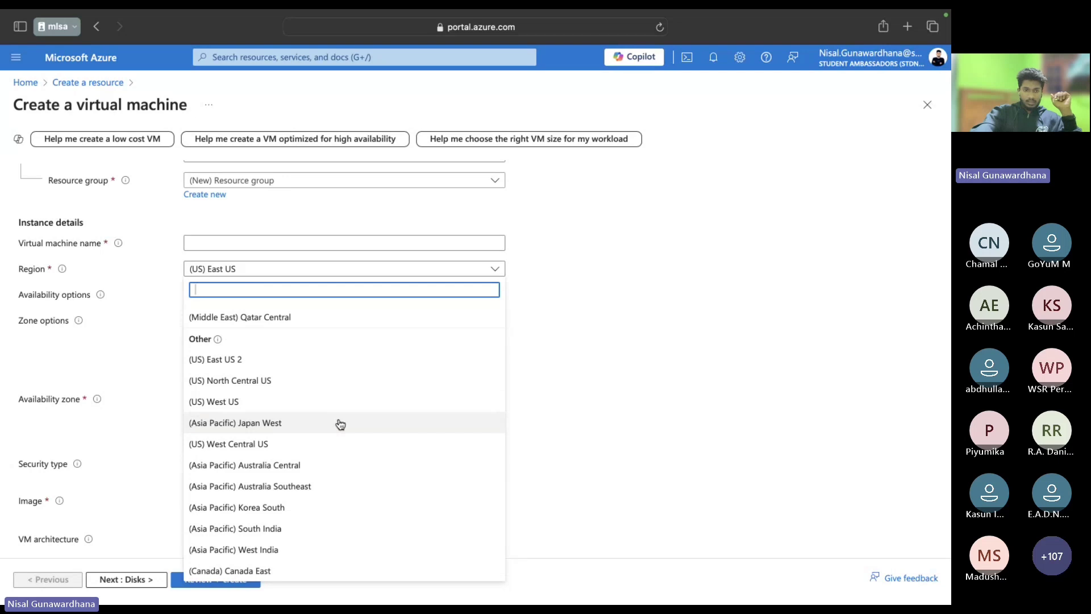
{"action": "scroll", "coordinate": [340, 424], "scroll_direction": "up", "scroll_amount": 10}
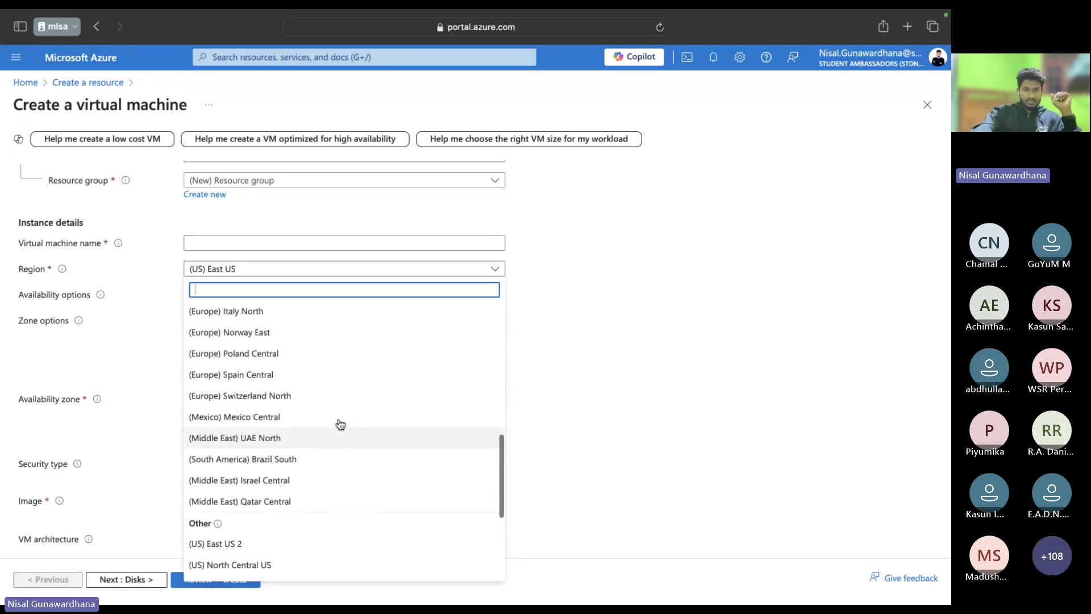
{"action": "scroll", "coordinate": [340, 424], "scroll_direction": "up", "scroll_amount": 8}
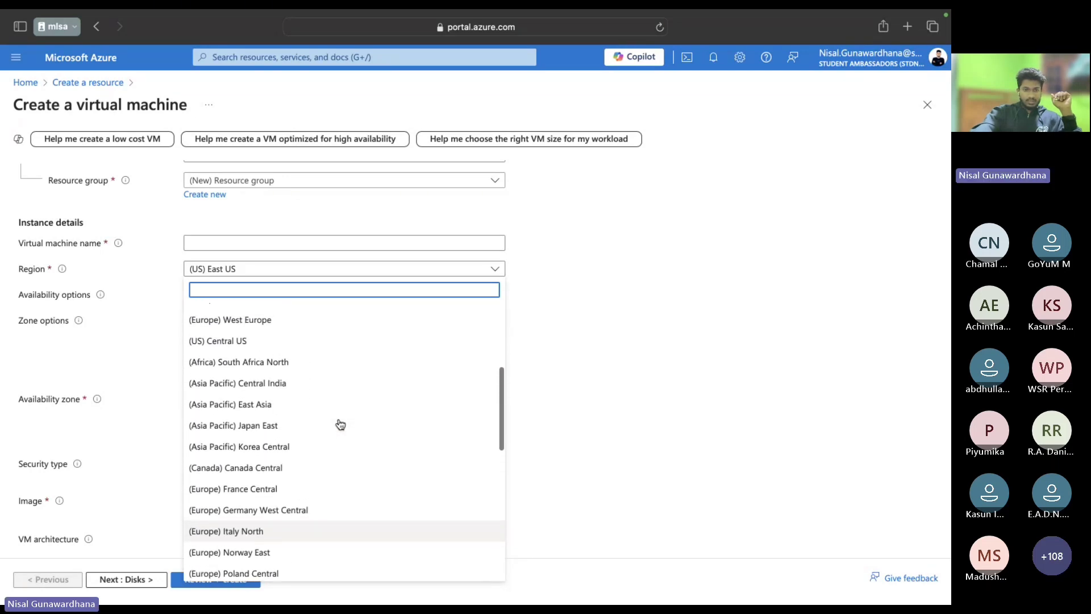
{"action": "scroll", "coordinate": [340, 425], "scroll_direction": "up", "scroll_amount": 1}
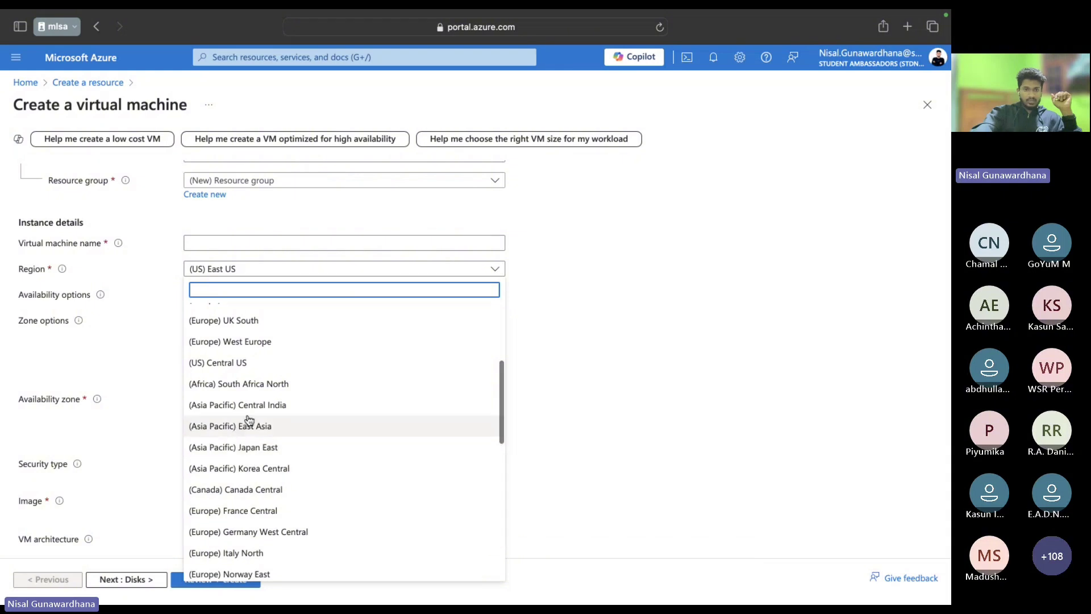
{"action": "left_click", "coordinate": [278, 448]}
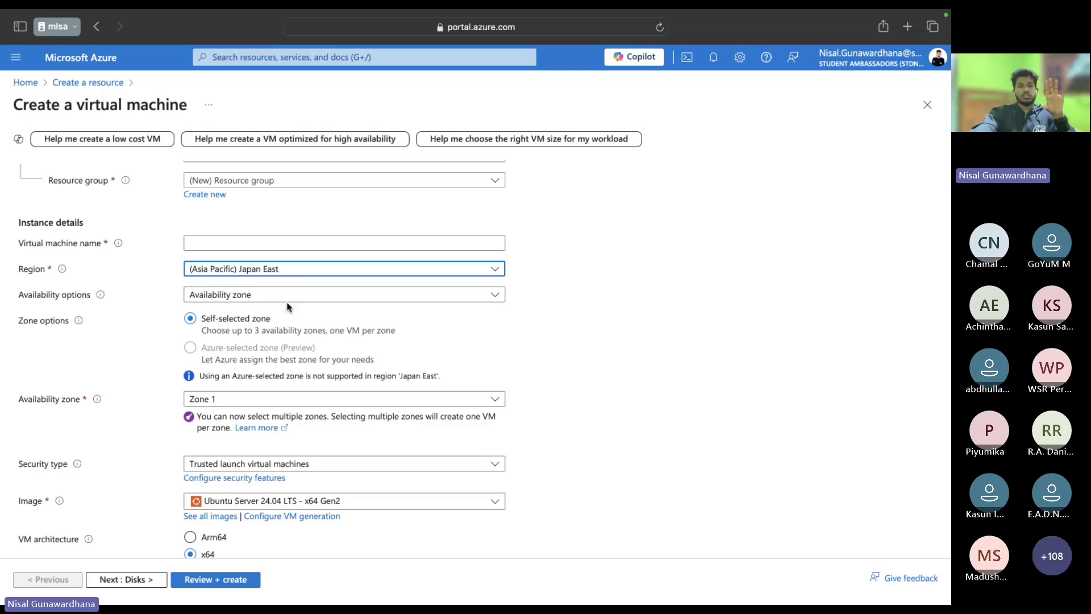
Step: Check the data center latencies again and the product availability on the Product by Region page, returning to the virtual machine form
{"action": "key", "text": "ctrl+Left"}
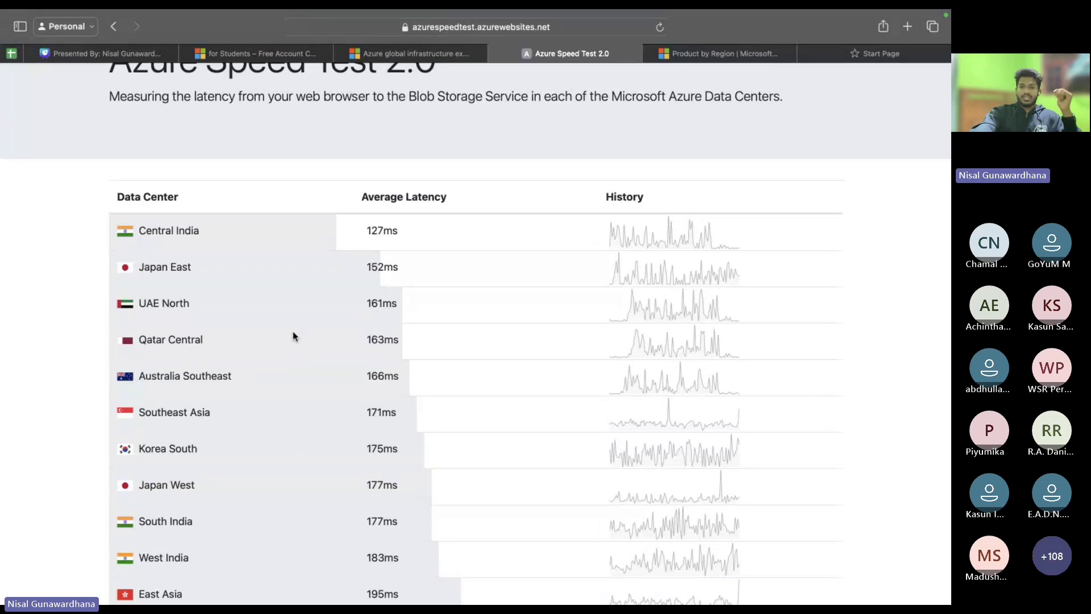
{"action": "key", "text": "ctrl+Right"}
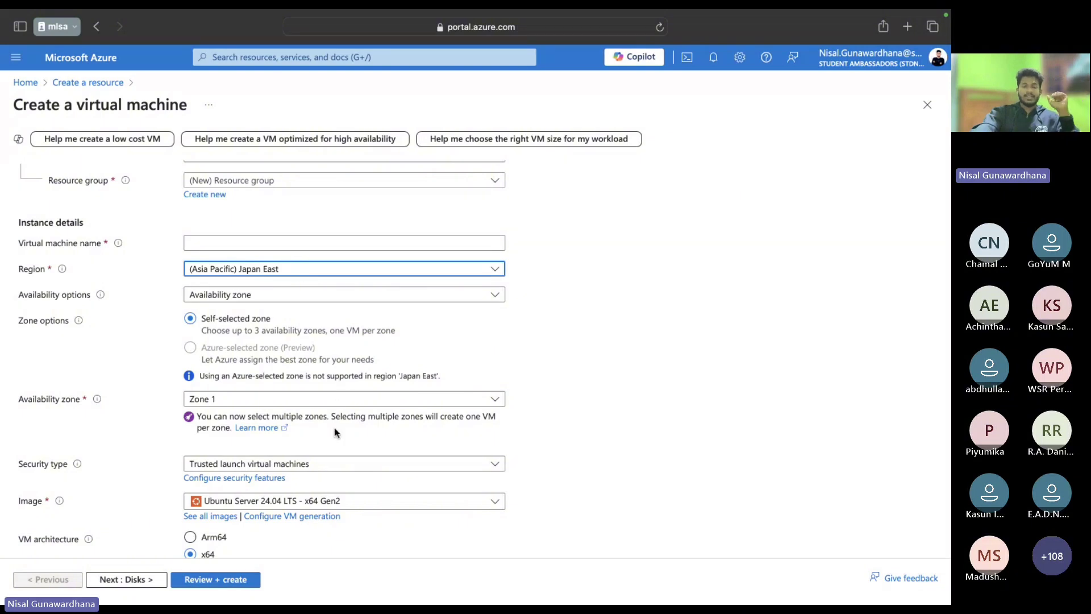
{"action": "key", "text": "ctrl+Right"}
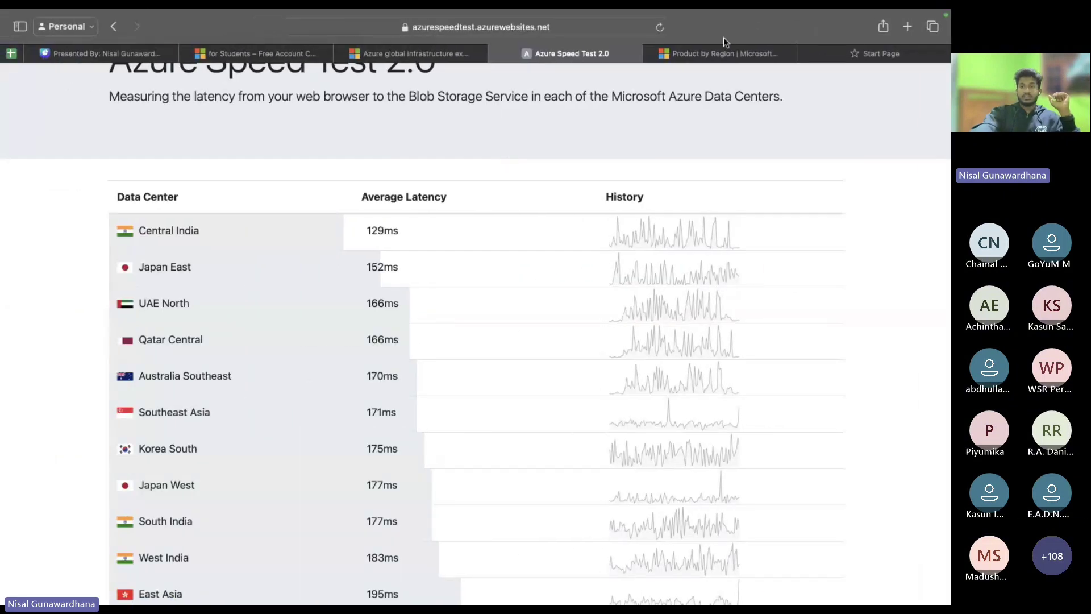
{"action": "left_click", "coordinate": [701, 52]}
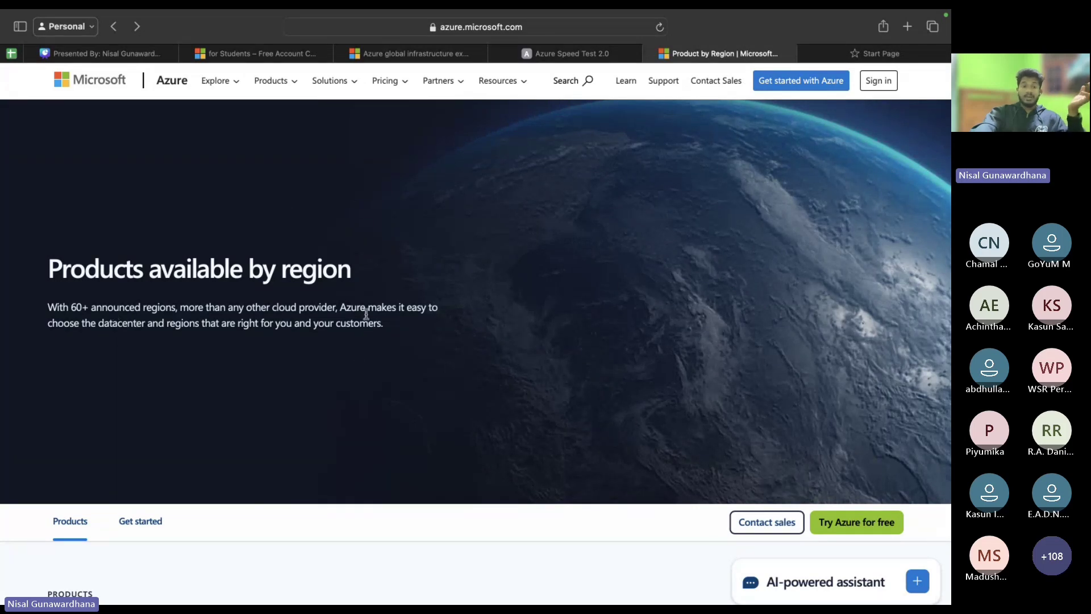
{"action": "scroll", "coordinate": [357, 352], "scroll_direction": "down", "scroll_amount": 5}
{"action": "scroll", "coordinate": [356, 350], "scroll_direction": "down", "scroll_amount": 6}
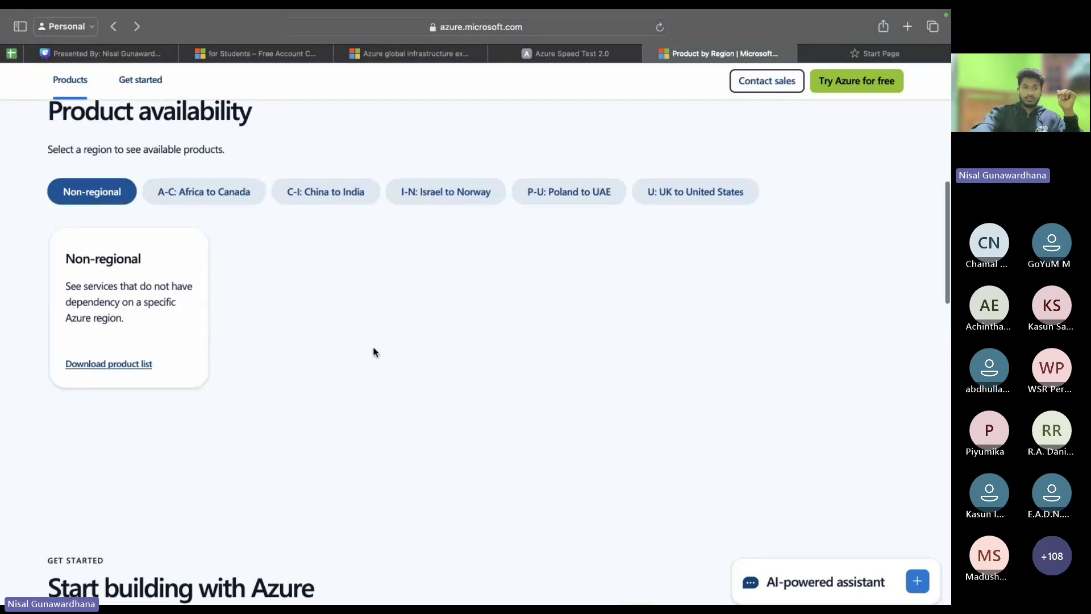
{"action": "key", "text": "ctrl+Right"}
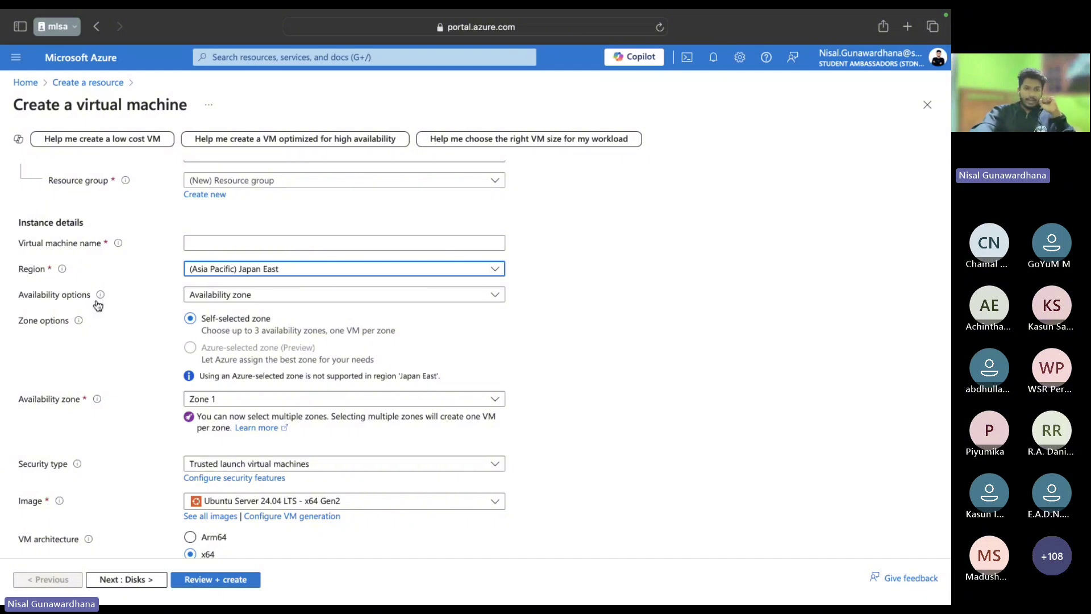
Step: Keep Availability zone as the virtual machine's availability option and check which zones can be selected, leaving Zone 1 chosen
{"action": "left_click", "coordinate": [233, 304]}
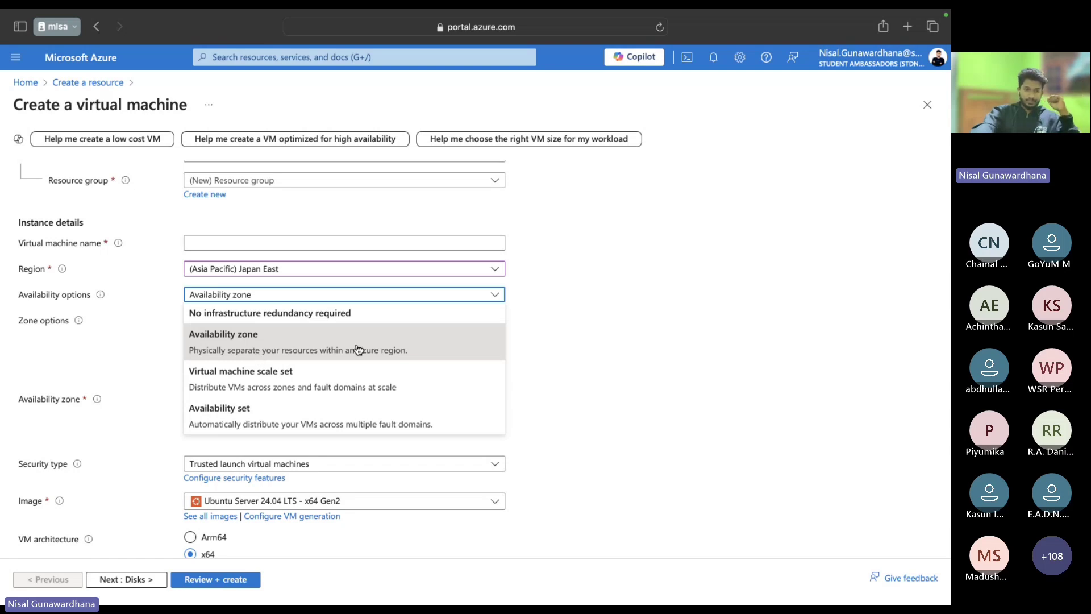
{"action": "left_click", "coordinate": [244, 341]}
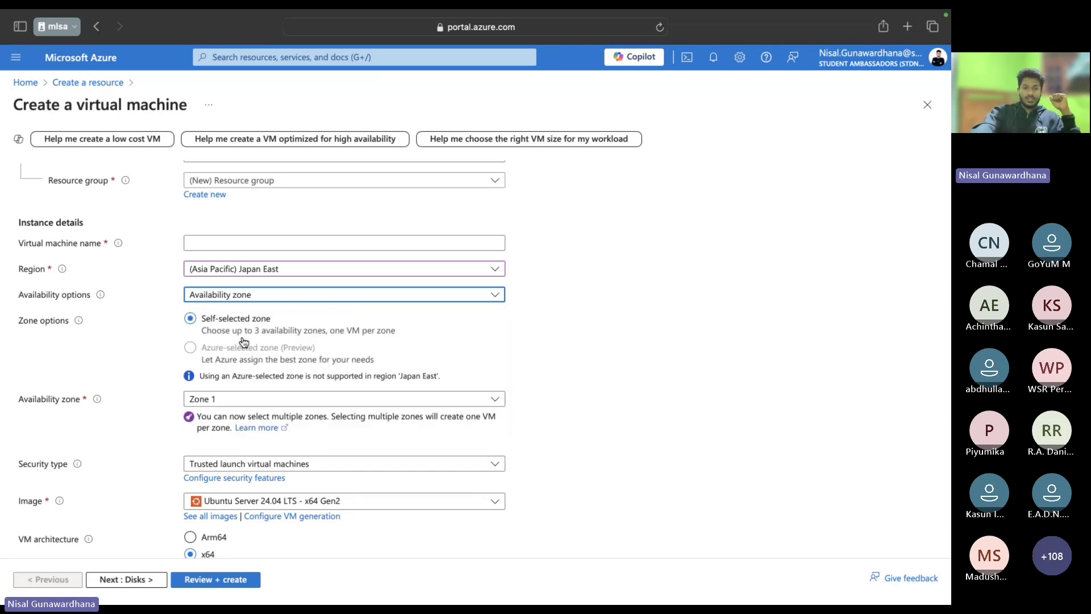
{"action": "scroll", "coordinate": [272, 357], "scroll_direction": "down", "scroll_amount": 2}
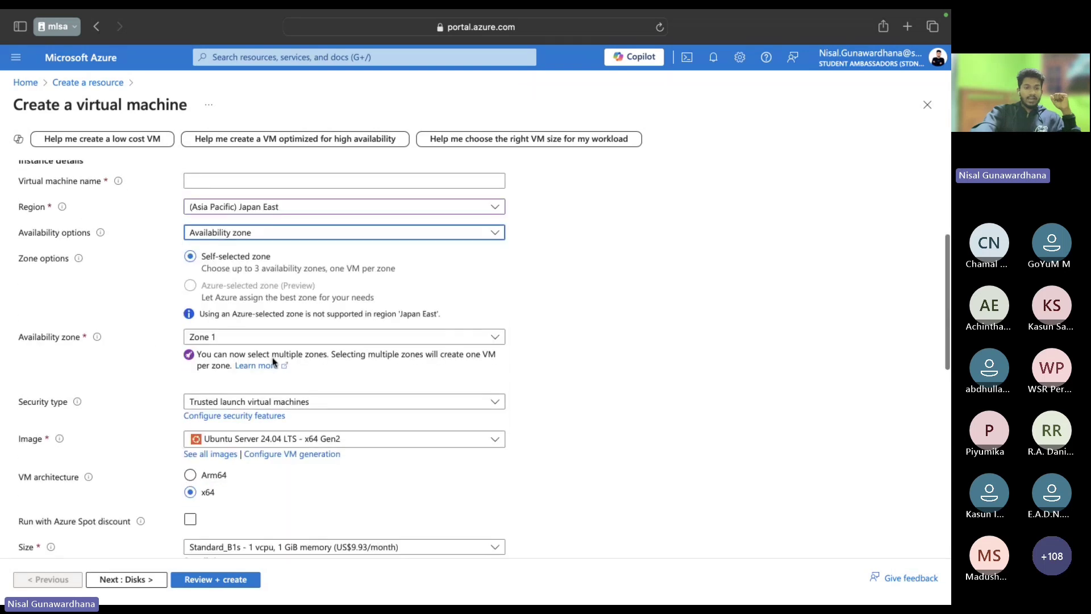
{"action": "left_click", "coordinate": [240, 340]}
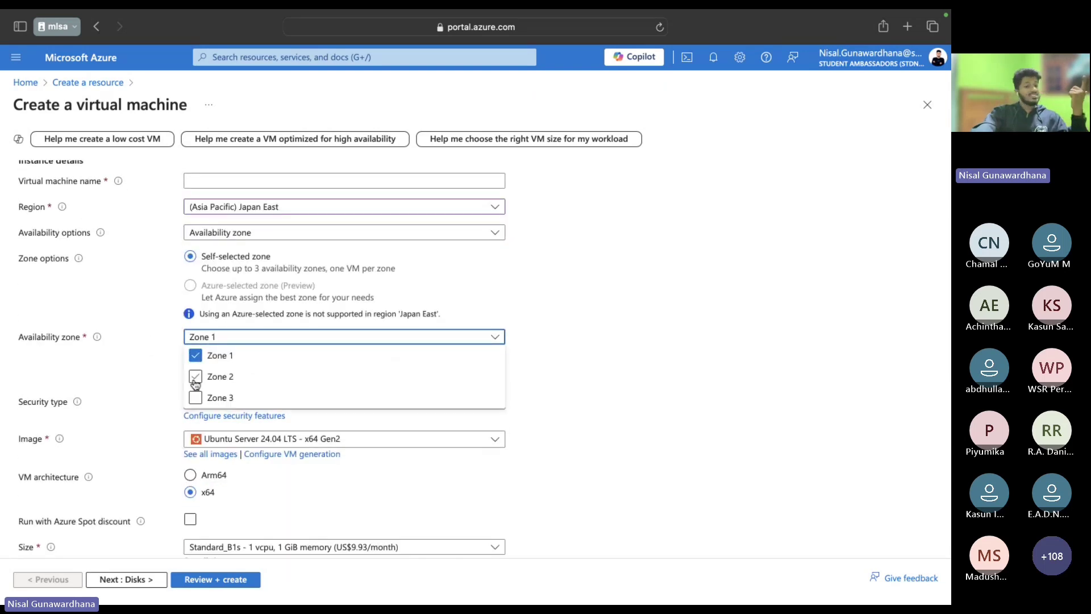
{"action": "scroll", "coordinate": [226, 388], "scroll_direction": "down", "scroll_amount": 1}
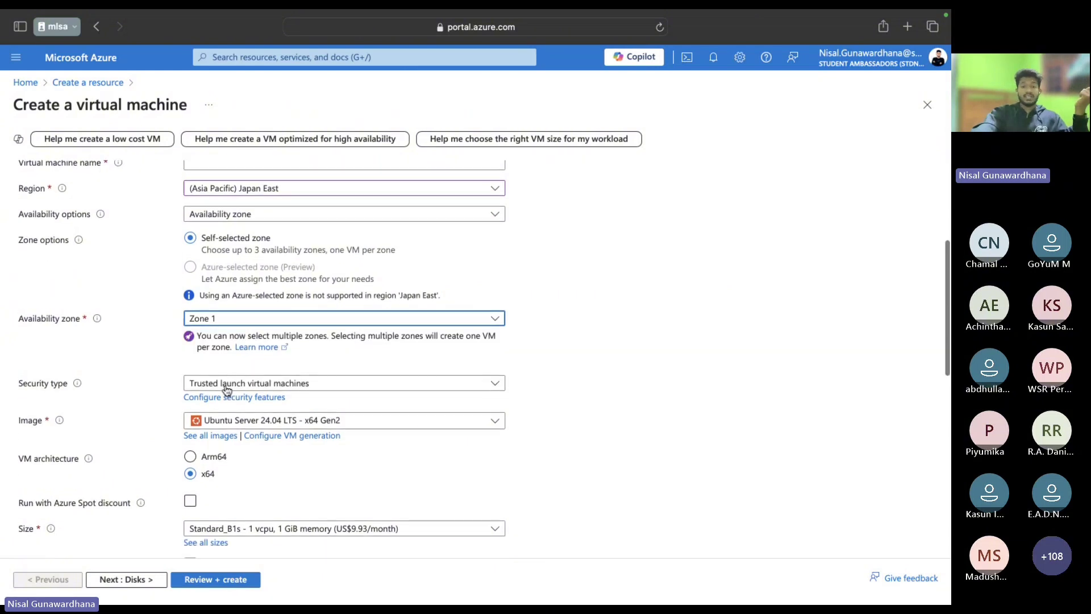
{"action": "left_click", "coordinate": [244, 317]}
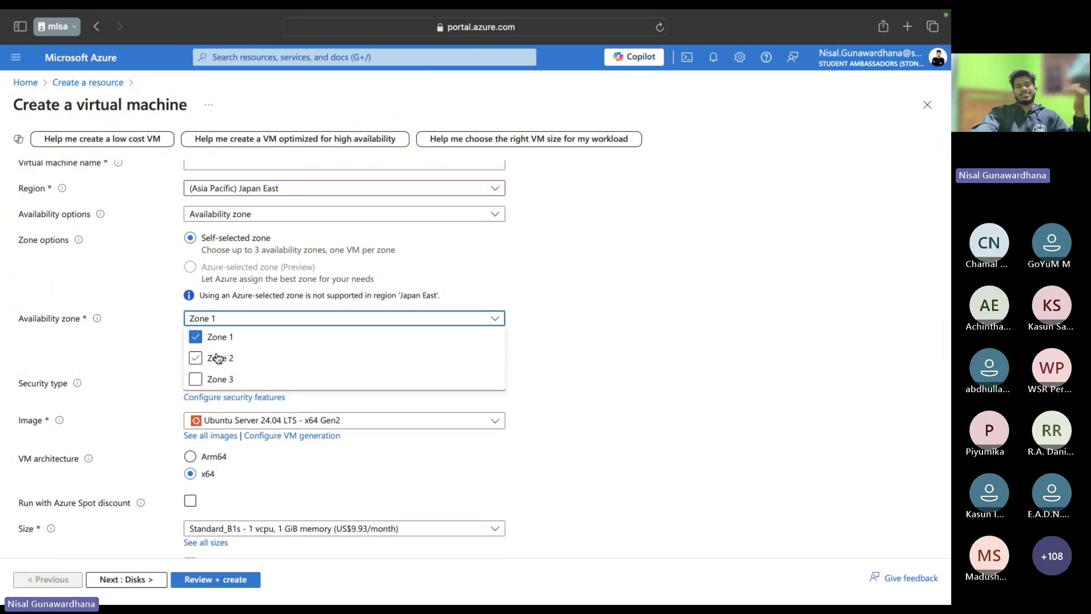
{"action": "left_click", "coordinate": [564, 291]}
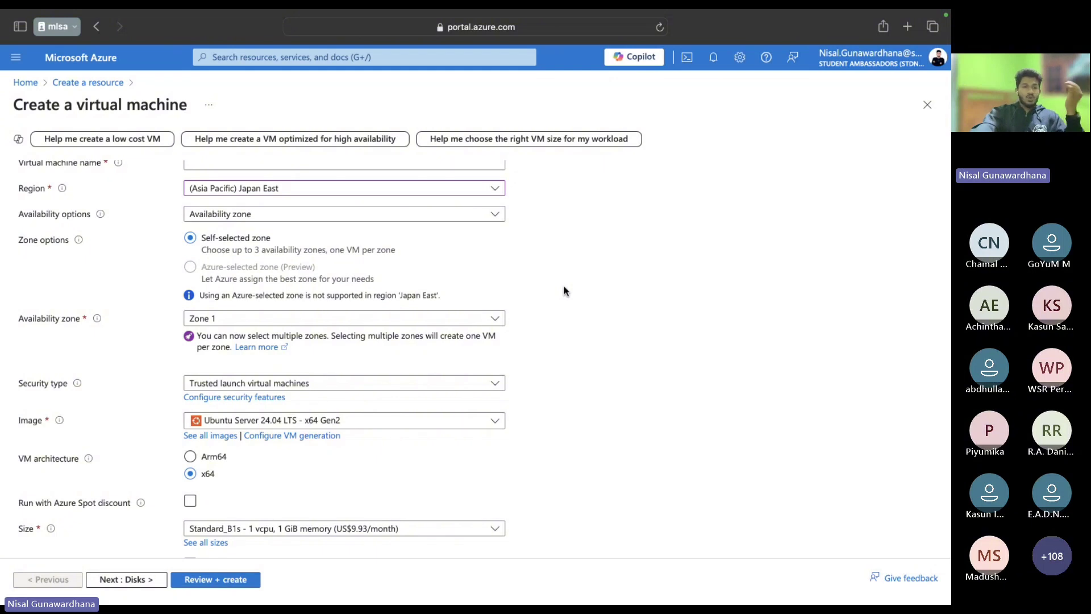
Step: Look over the virtual machine's image, size and administrator account settings and return to the availability settings
{"action": "scroll", "coordinate": [564, 291], "scroll_direction": "up", "scroll_amount": 1}
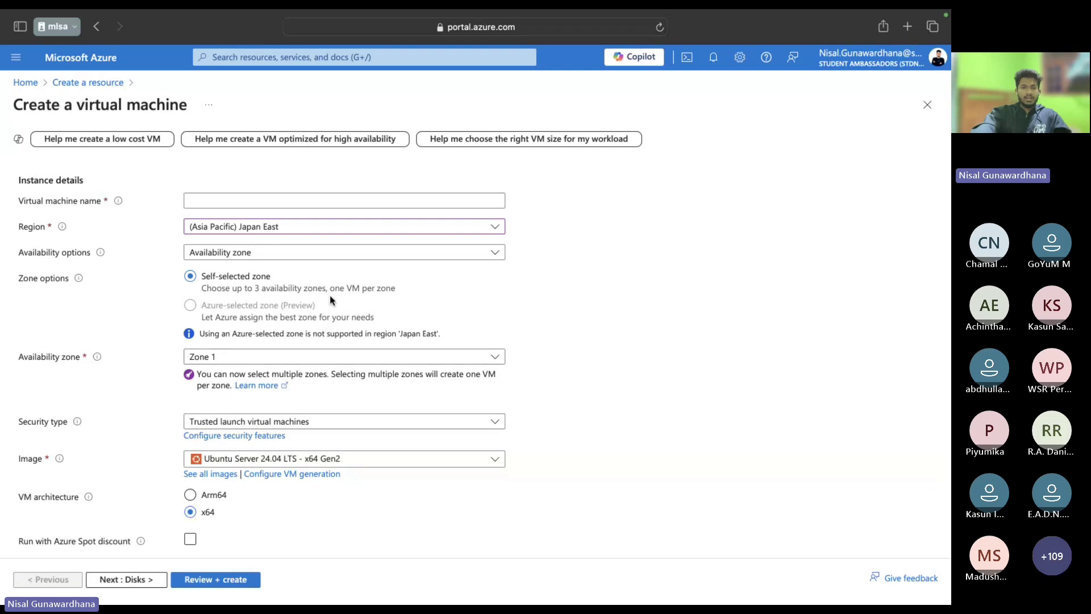
{"action": "scroll", "coordinate": [330, 397], "scroll_direction": "down", "scroll_amount": 1}
{"action": "scroll", "coordinate": [331, 398], "scroll_direction": "down", "scroll_amount": 5}
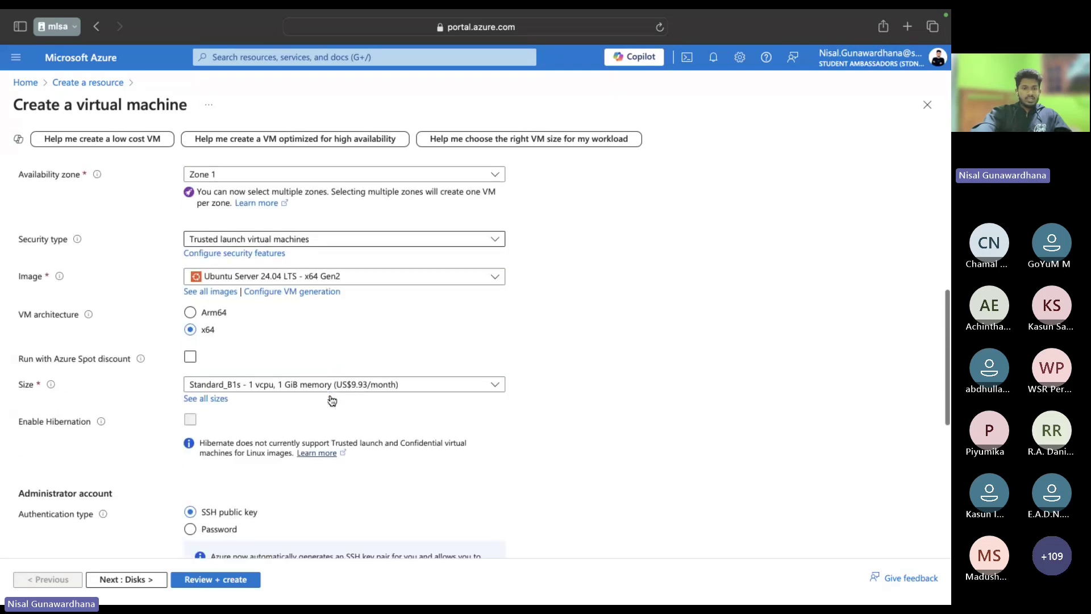
{"action": "scroll", "coordinate": [330, 398], "scroll_direction": "down", "scroll_amount": 3}
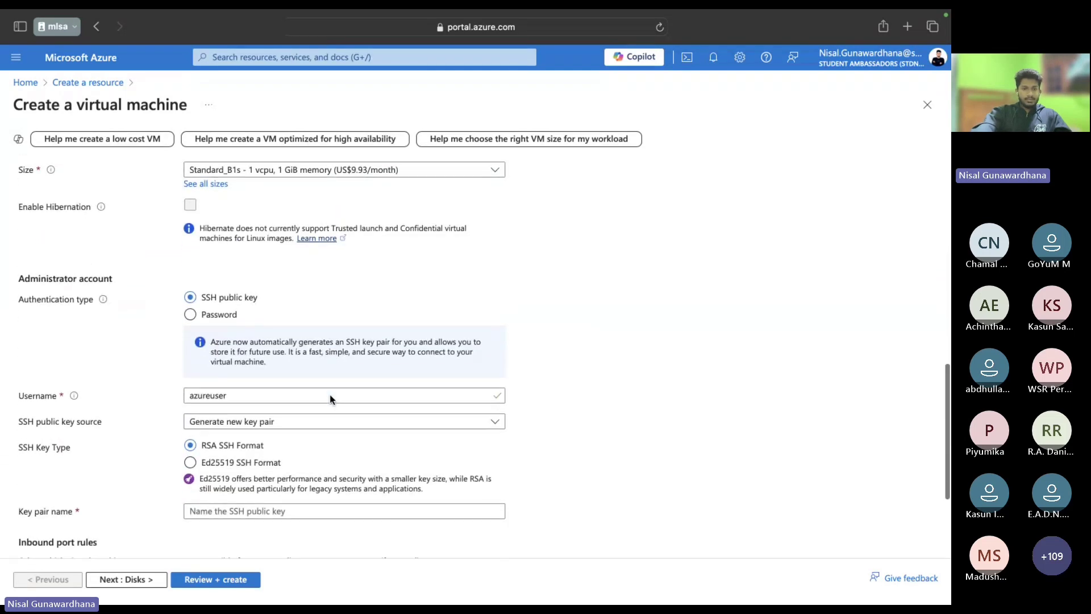
{"action": "scroll", "coordinate": [364, 336], "scroll_direction": "up", "scroll_amount": 5}
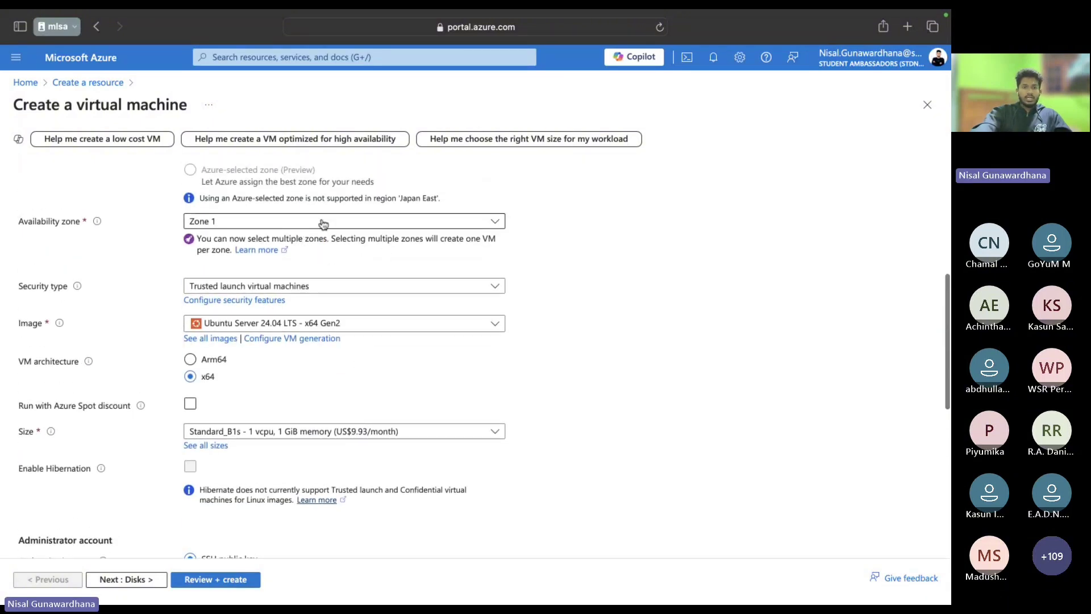
{"action": "scroll", "coordinate": [321, 223], "scroll_direction": "up", "scroll_amount": 2}
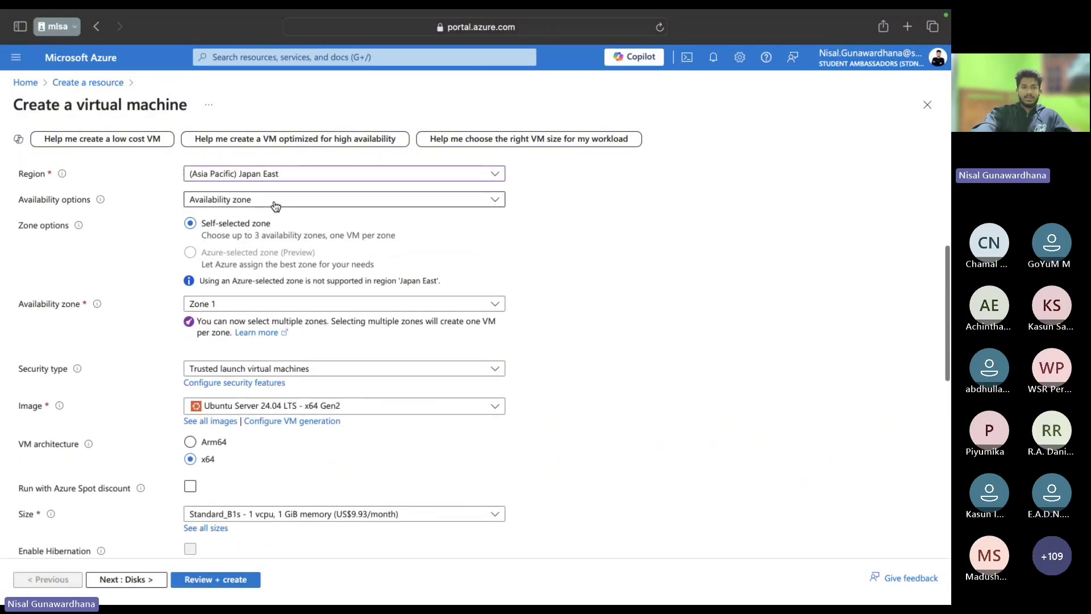
Step: Review the choices under the virtual machine's availability options and switch back to the presentation slide on availability zones
{"action": "left_click", "coordinate": [275, 203]}
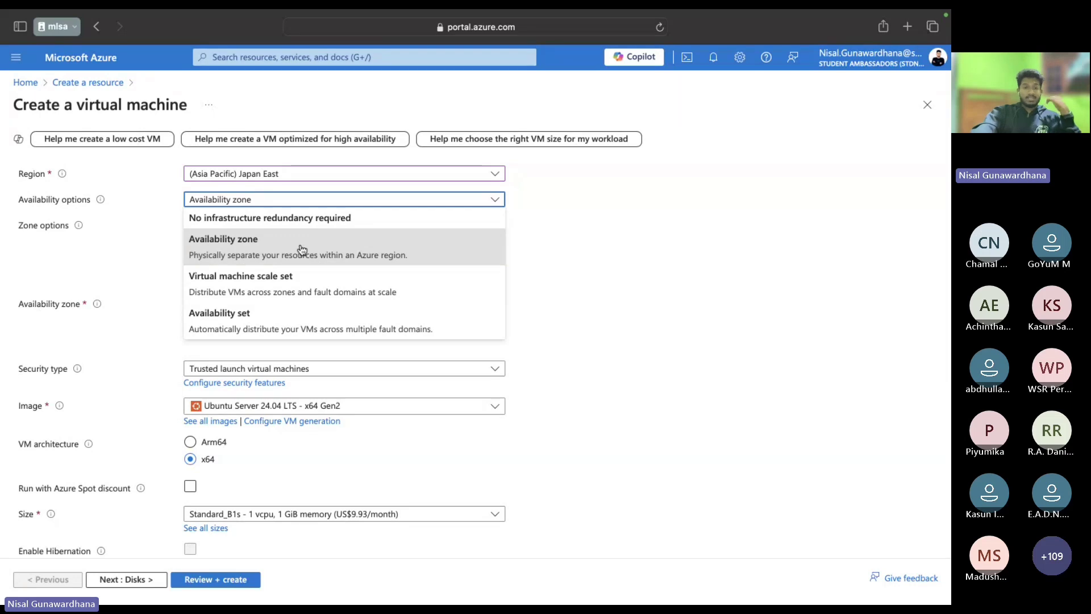
{"action": "scroll", "coordinate": [315, 270], "scroll_direction": "down", "scroll_amount": 1}
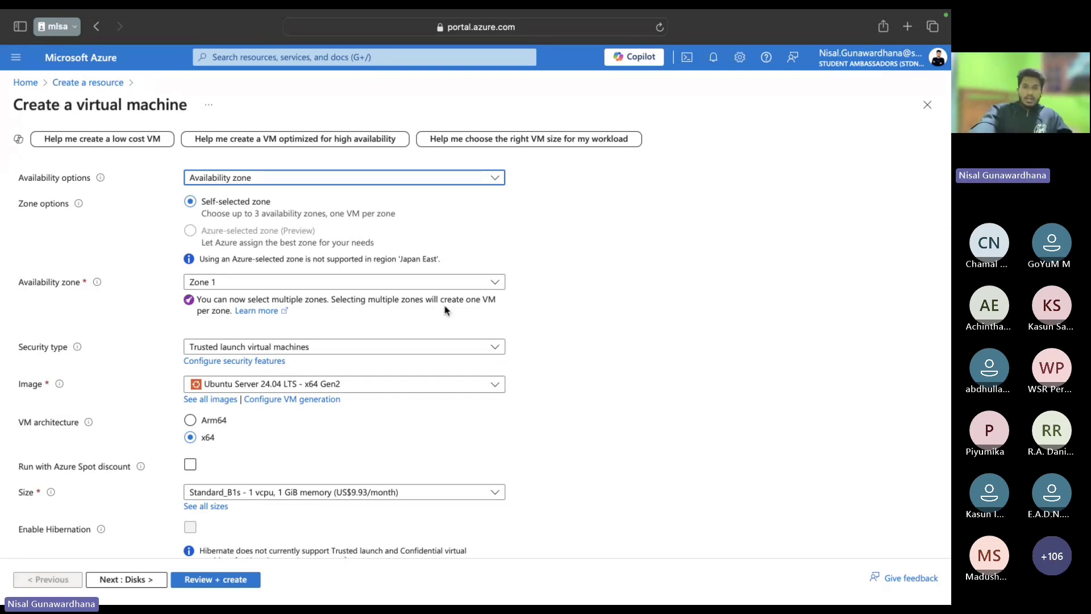
{"action": "key", "text": "ctrl+Left"}
{"action": "key", "text": "ctrl+Left"}
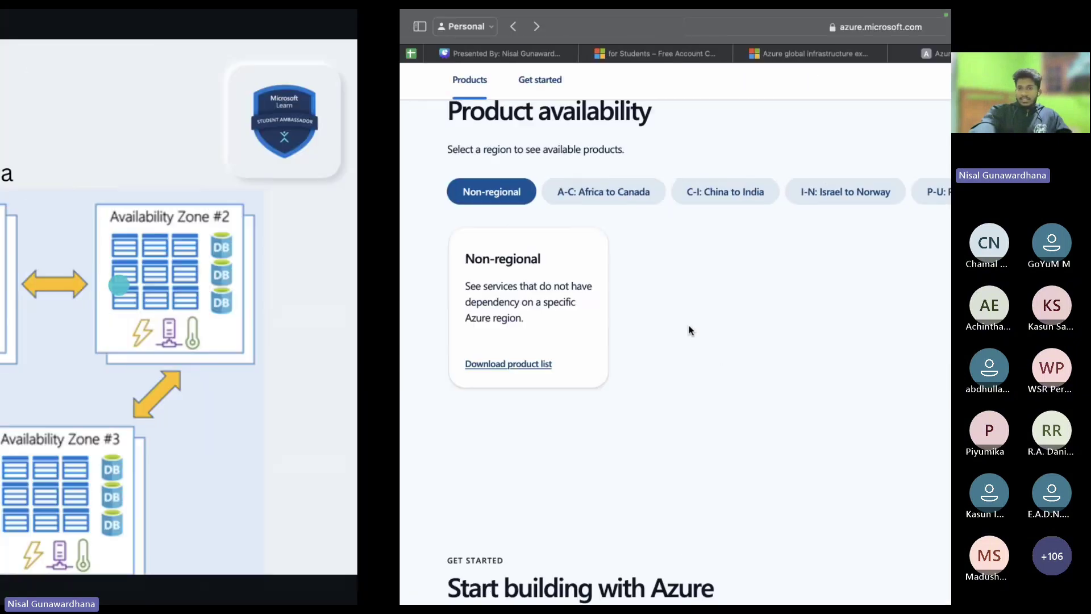